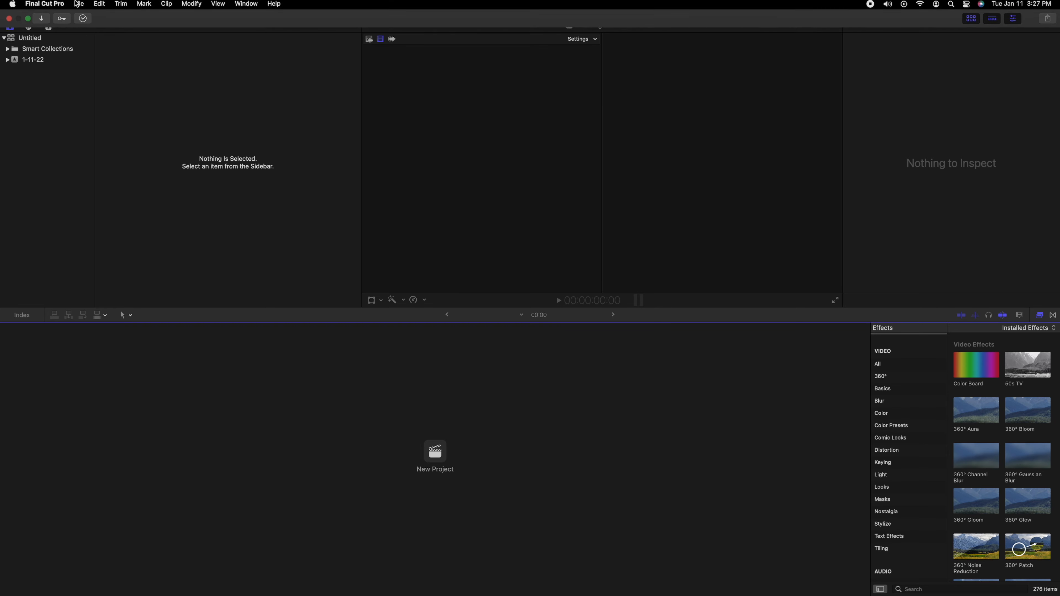
Create a new library named Lagrima in the Movies folder
{"action": "left_click", "coordinate": [79, 6]}
{"action": "mouse_move", "coordinate": [125, 20]}
{"action": "left_click", "coordinate": [213, 40]}
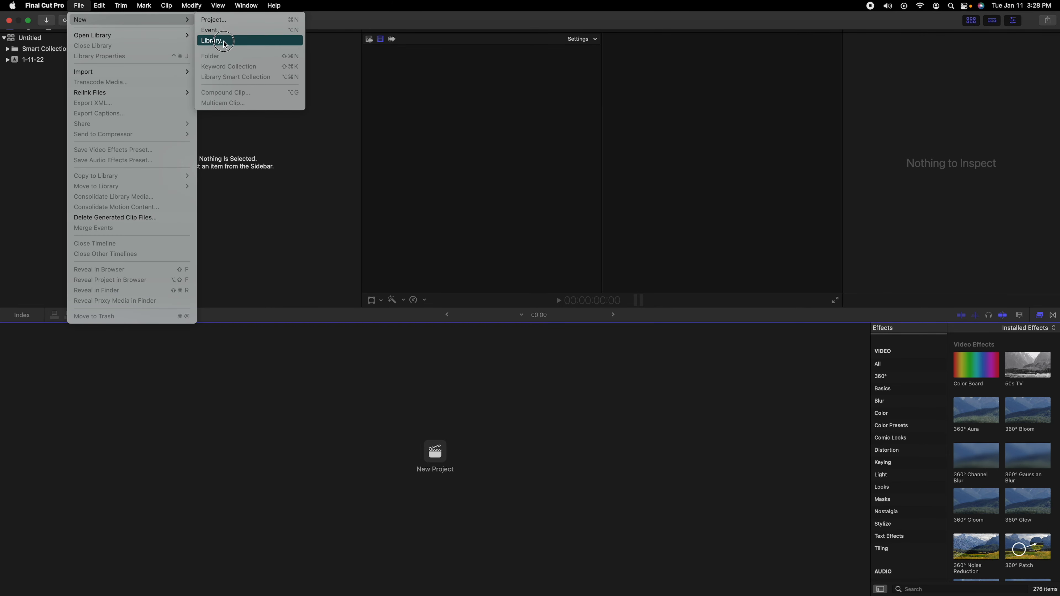
{"action": "left_click", "coordinate": [546, 119]}
{"action": "type", "text": "Lagrima"}
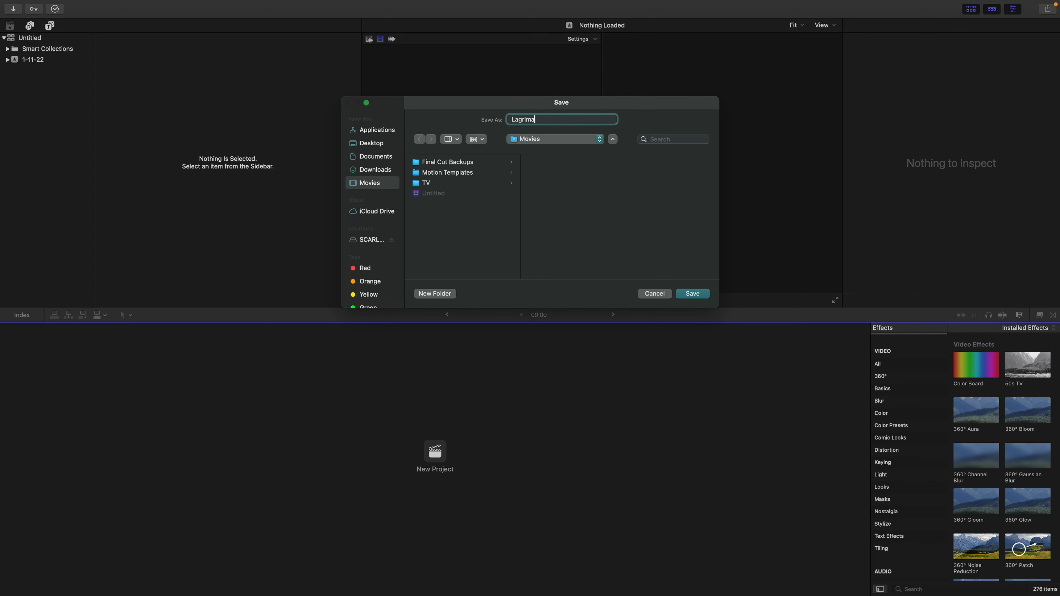
{"action": "key", "text": "Return"}
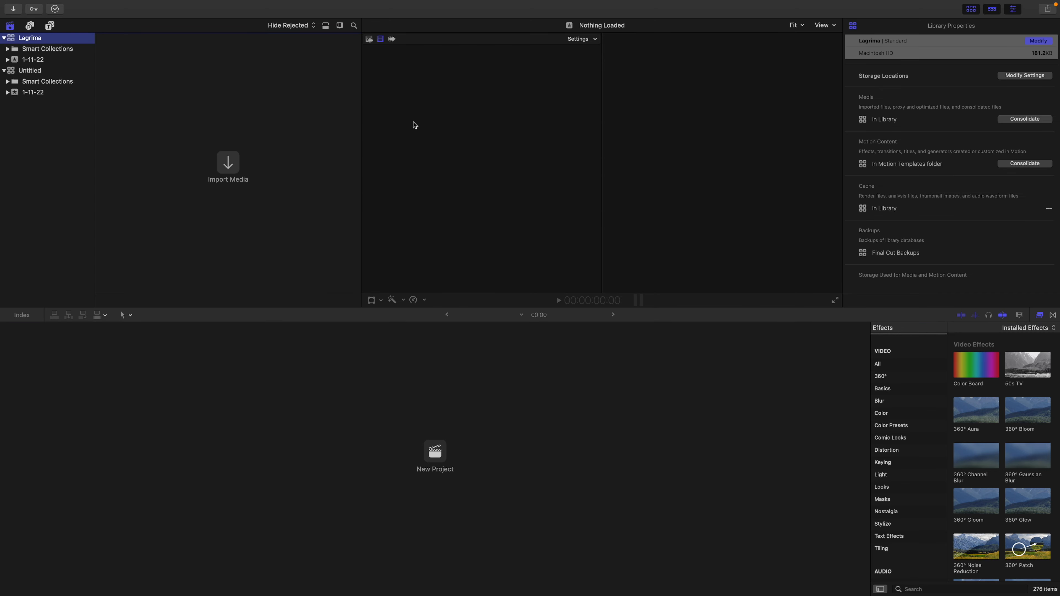
Import IMG_0681 2.mov and Lagrima Audio.wav from the Lagrima Files folder into the 1-11-22 event, copying them to the library
{"action": "left_click", "coordinate": [229, 164]}
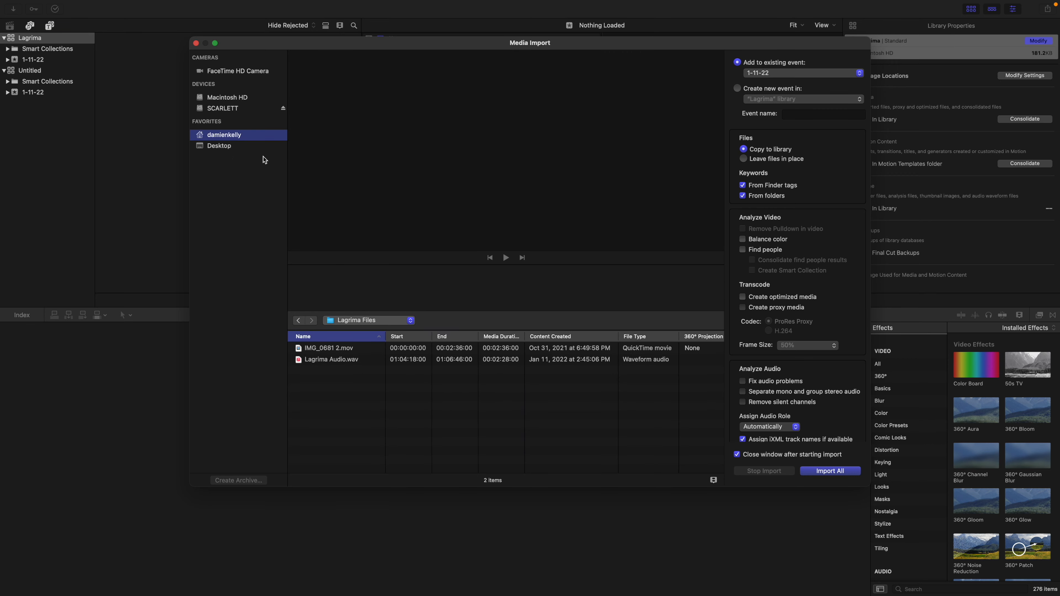
{"action": "left_click", "coordinate": [332, 351]}
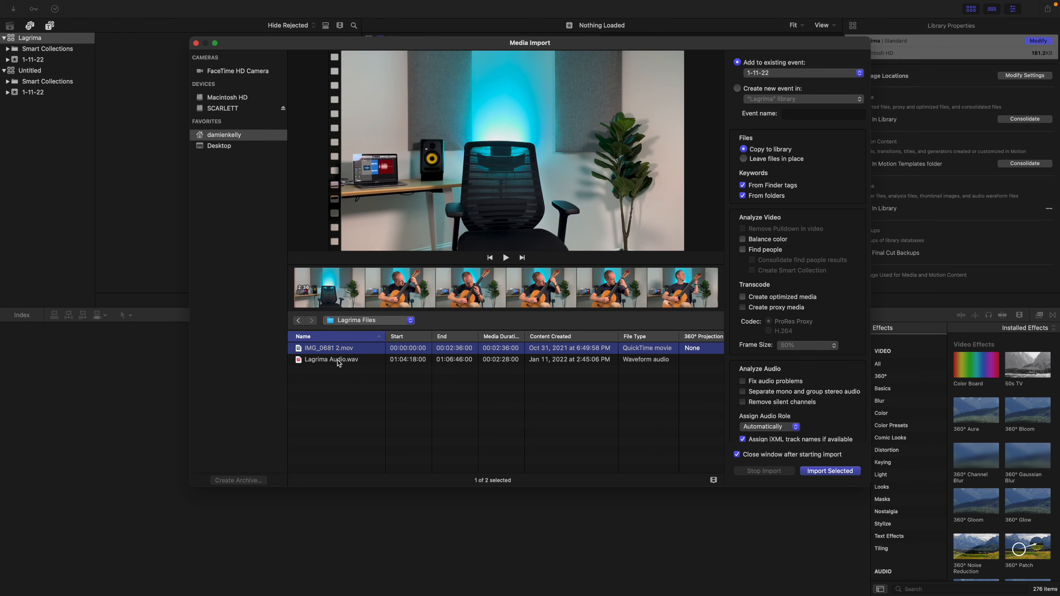
{"action": "left_click", "coordinate": [339, 360], "text": "shift"}
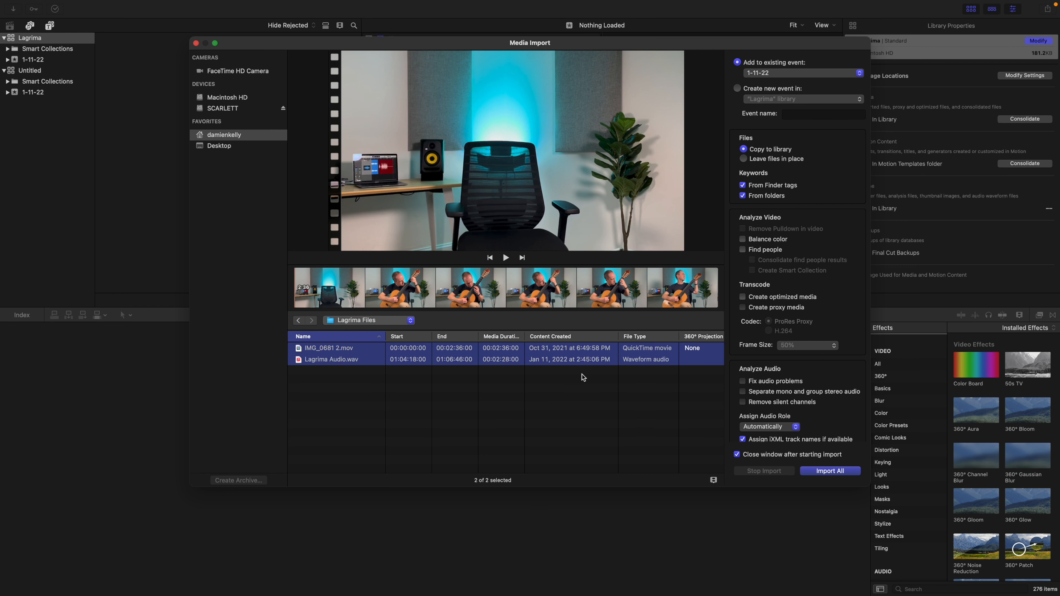
{"action": "left_click", "coordinate": [831, 472]}
{"action": "left_click_drag", "start_coordinate": [264, 229], "coordinate": [153, 87]}
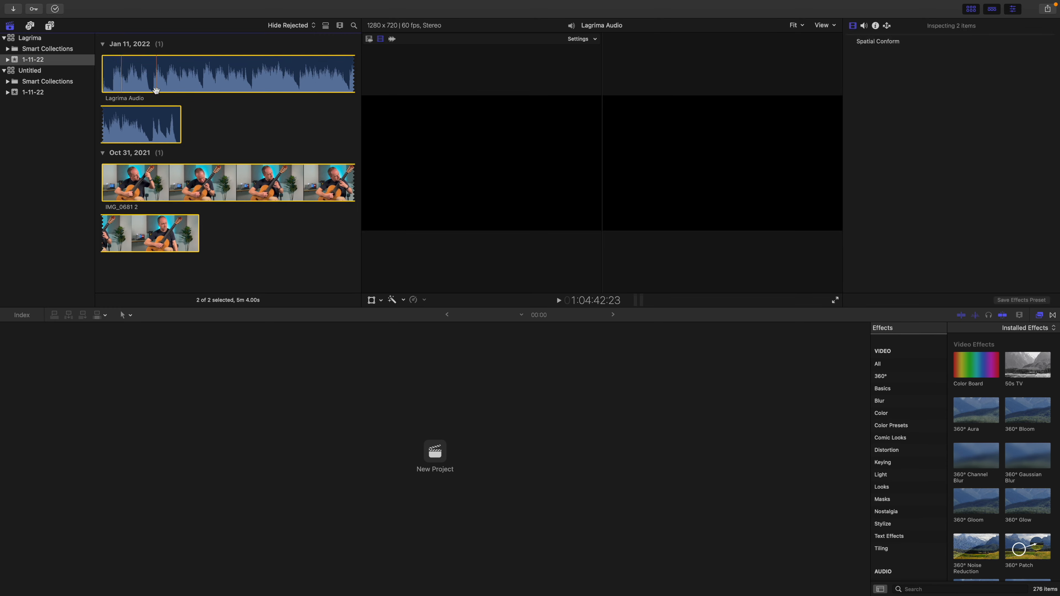
{"action": "right_click", "coordinate": [178, 87]}
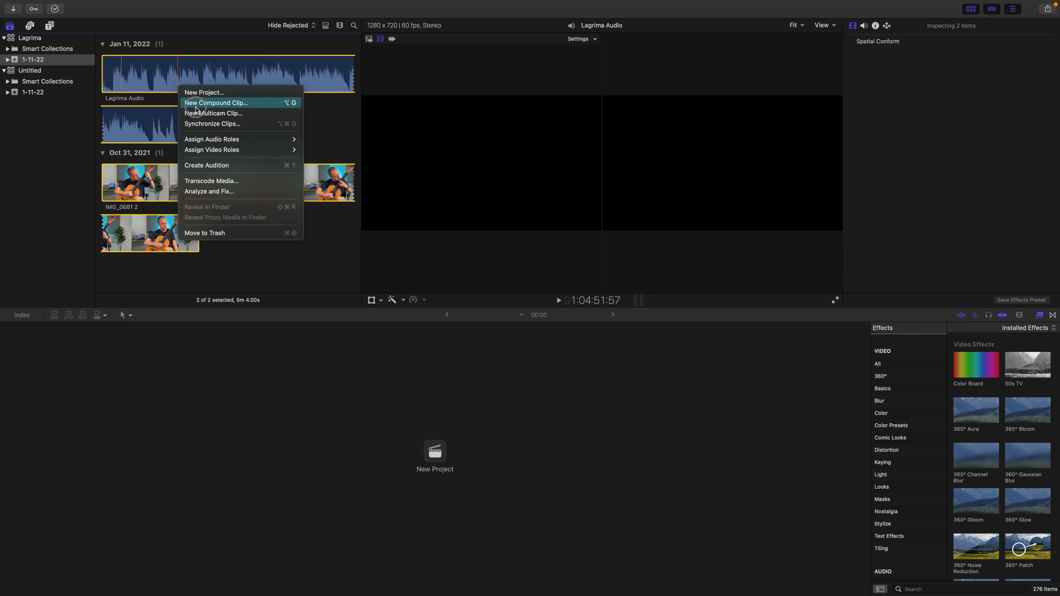
{"action": "left_click", "coordinate": [168, 97]}
Create a multicam clip named Lagrima Synced from the video and audio clips, using audio for synchronization
{"action": "left_click_drag", "start_coordinate": [284, 269], "coordinate": [160, 122]}
{"action": "right_click", "coordinate": [161, 122]}
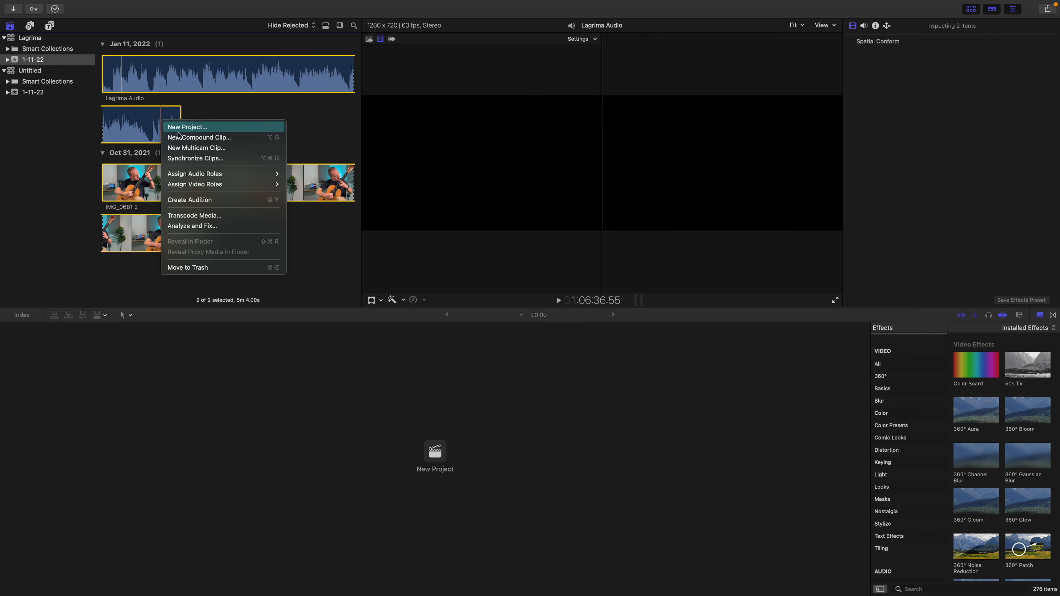
{"action": "left_click", "coordinate": [192, 147]}
{"action": "type", "text": "Lagrima Synced"}
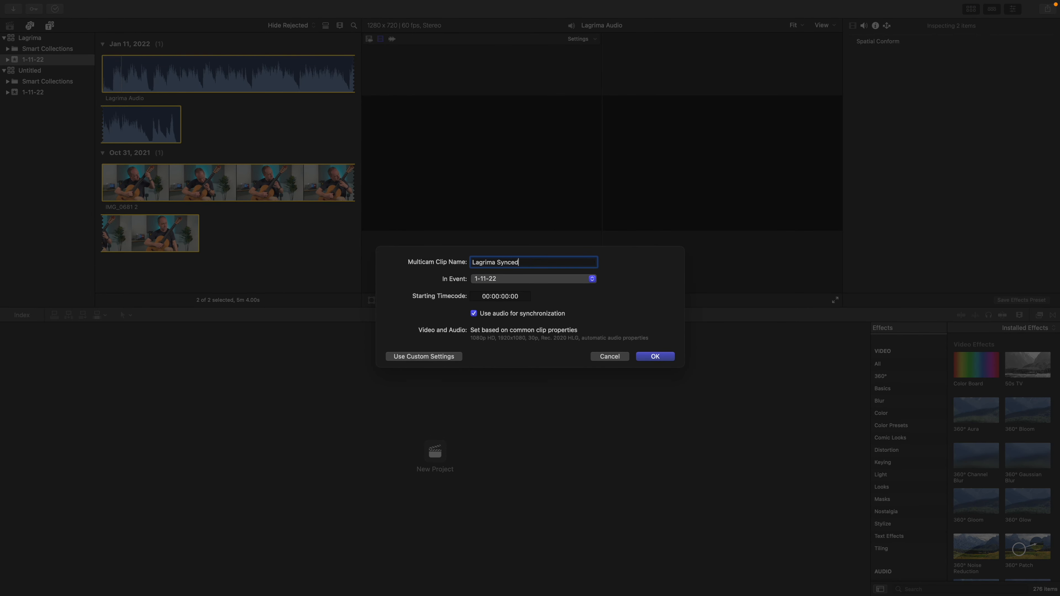
{"action": "key", "text": "Return"}
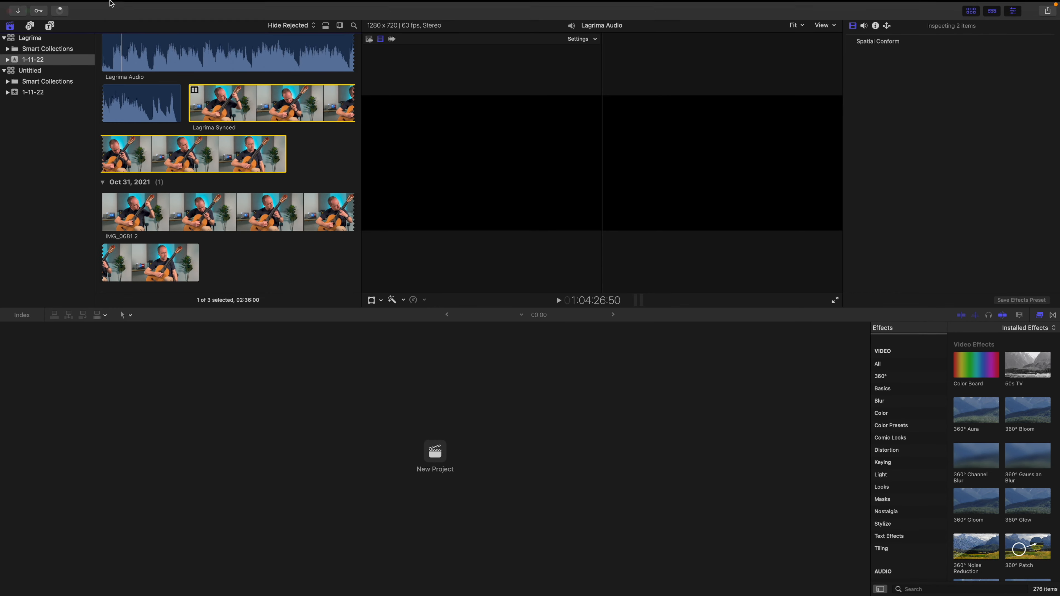
Create a new project named Lagrima in the 1-11-22 event
{"action": "left_click", "coordinate": [78, 6]}
{"action": "mouse_move", "coordinate": [87, 20]}
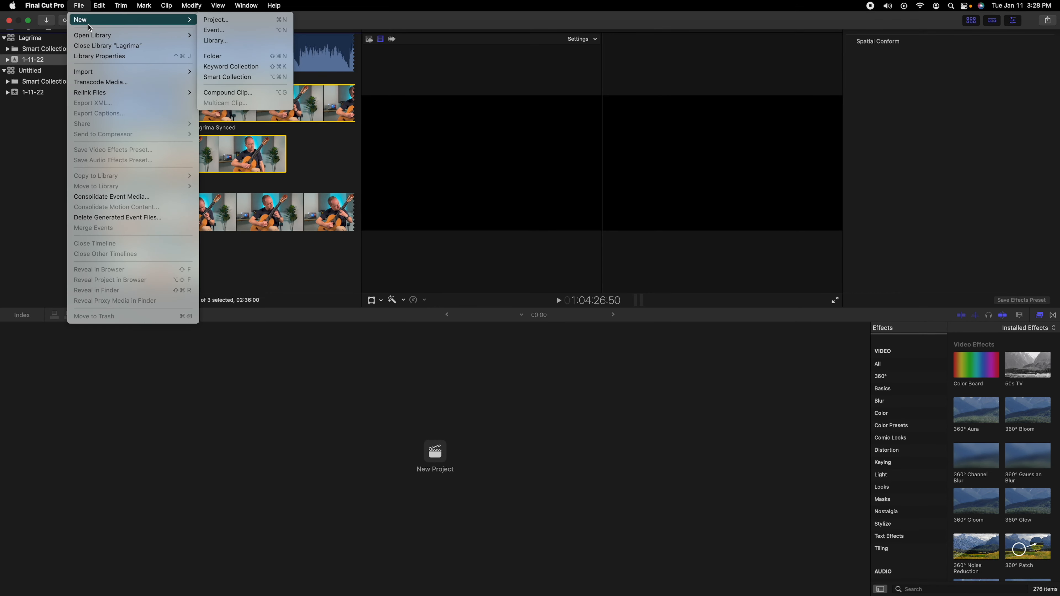
{"action": "left_click", "coordinate": [224, 21]}
{"action": "type", "text": "Lagrima"}
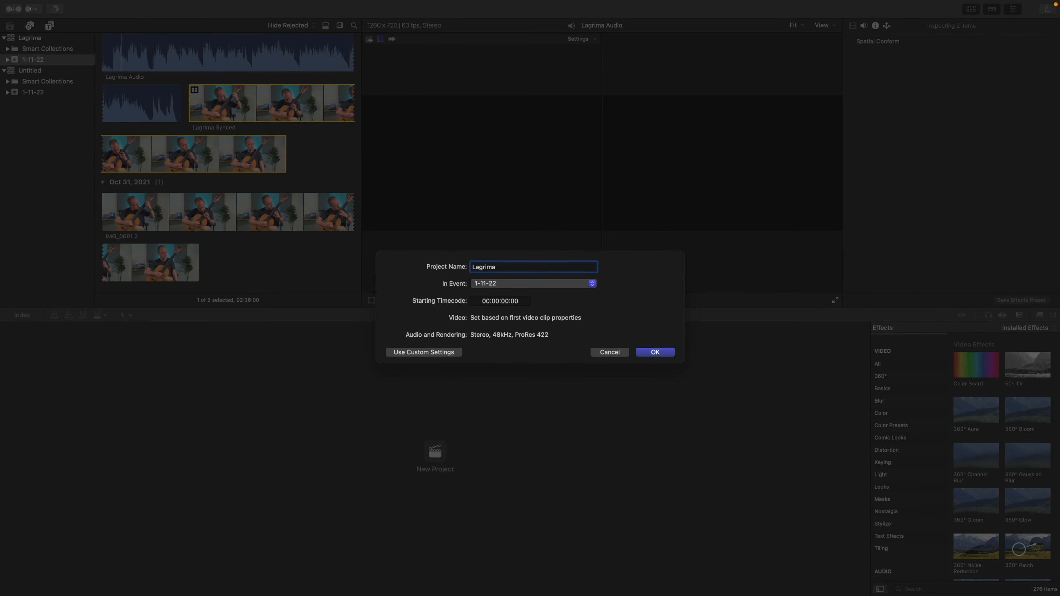
{"action": "key", "text": "Return"}
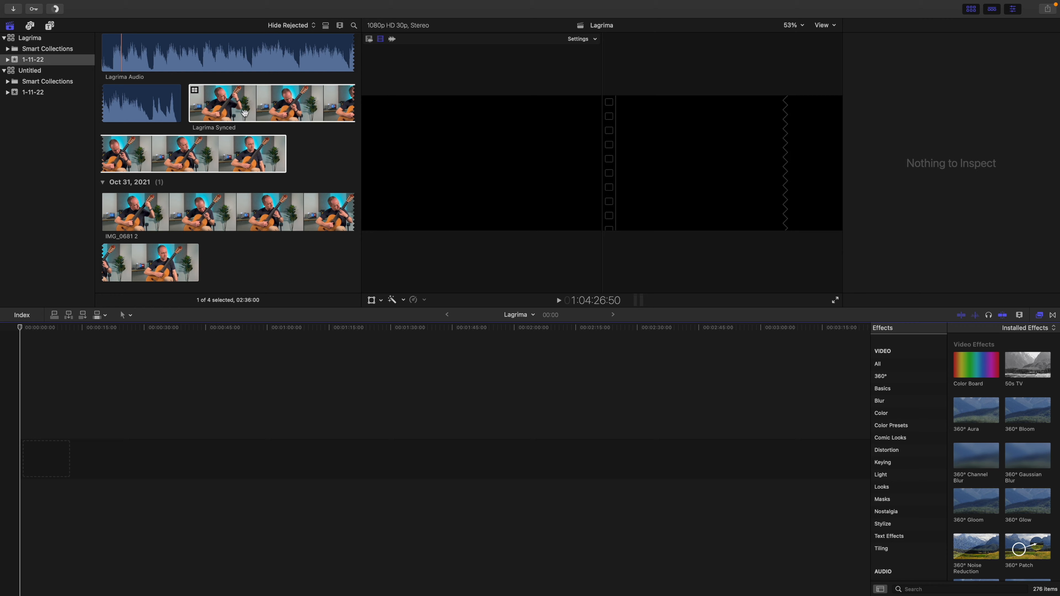
Append the Lagrima Synced clip to the timeline, accept the HDR notice, and play it from around the one-minute mark
{"action": "key", "text": "e"}
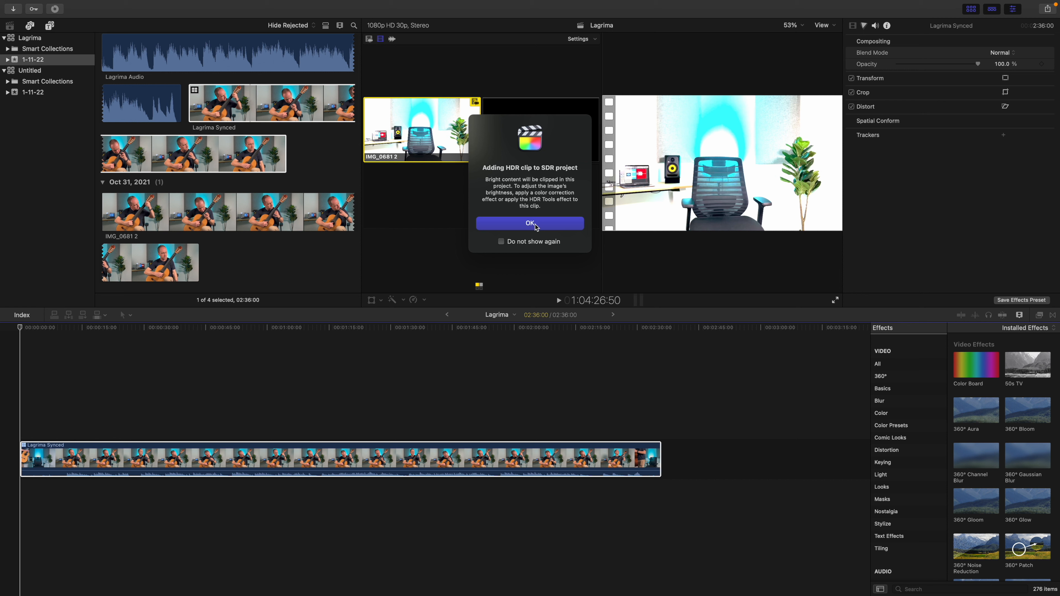
{"action": "left_click", "coordinate": [530, 223]}
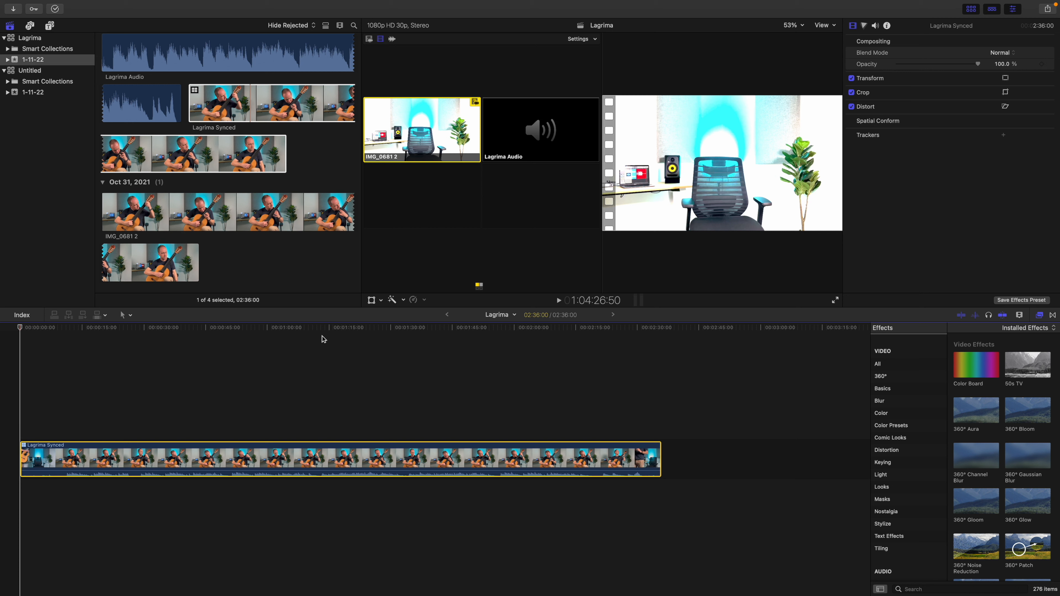
{"action": "key", "text": "space"}
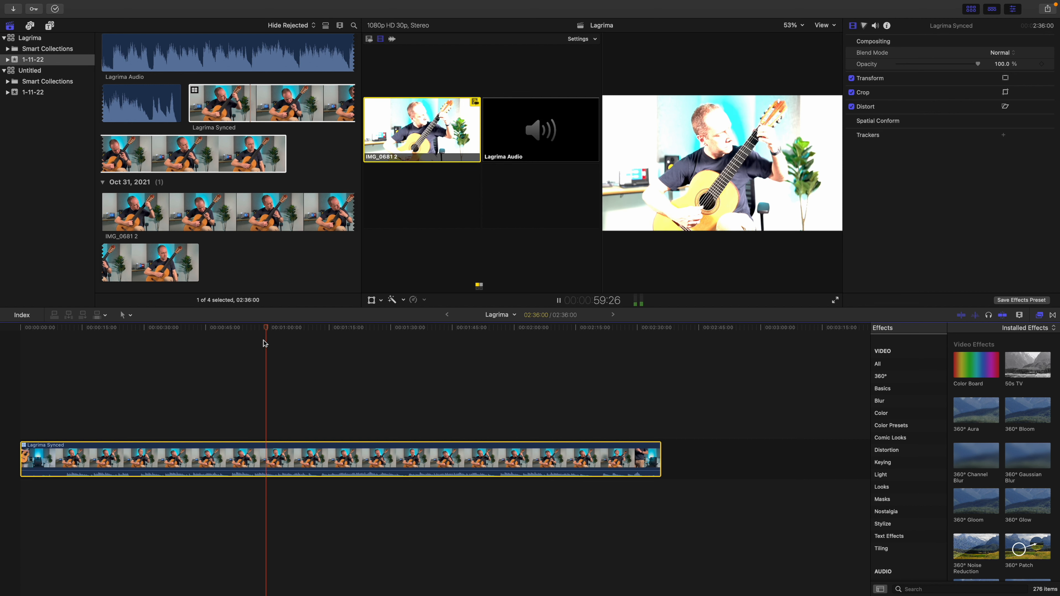
{"action": "key", "text": "space"}
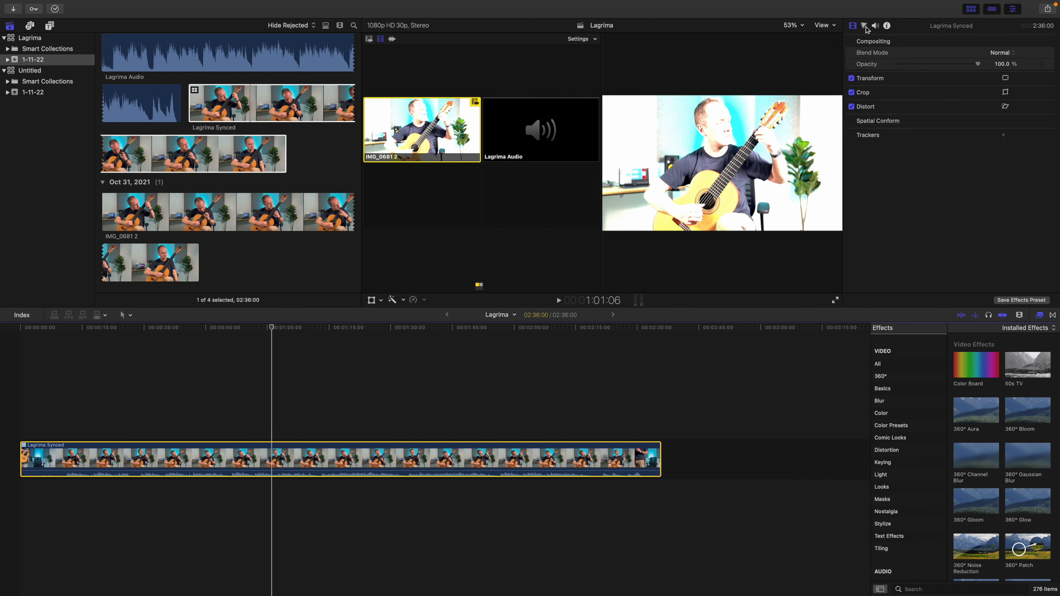
Search the effects for hdr and apply the HDR Tools effect to the Lagrima Synced clip in the timeline
{"action": "left_click", "coordinate": [944, 589]}
{"action": "type", "text": "hdr"}
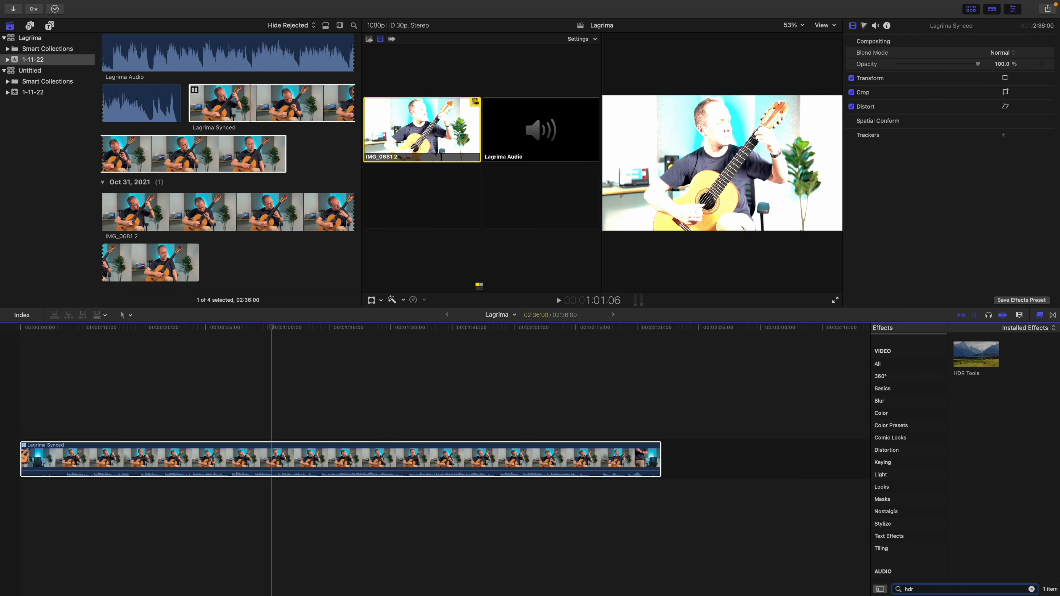
{"action": "left_click_drag", "start_coordinate": [966, 373], "coordinate": [294, 465]}
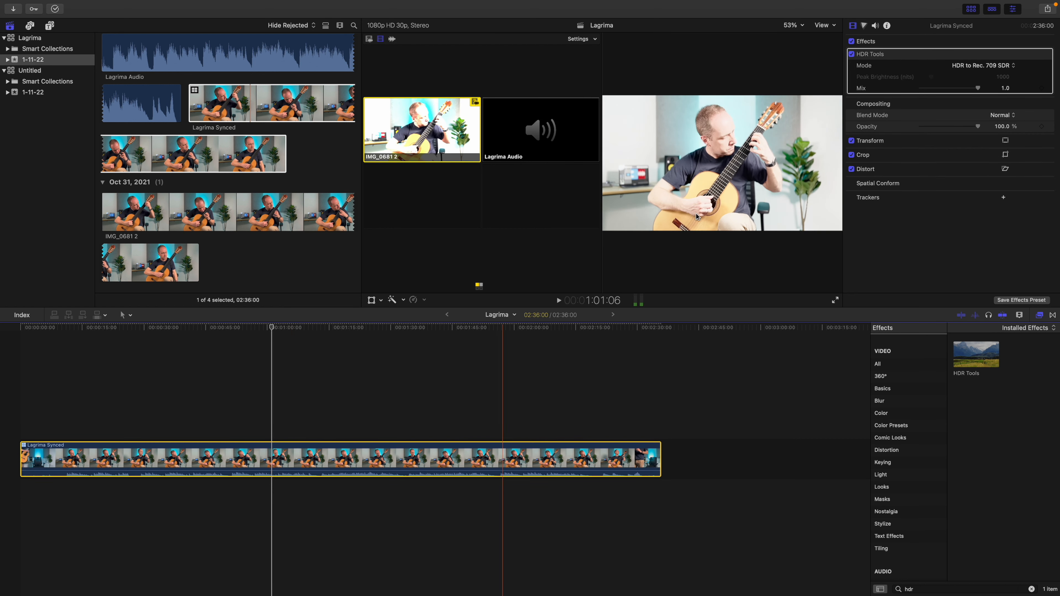
Set the HDR Tools mode to HLG to Rec. 709 SDR and play part of the clip to check it
{"action": "left_click", "coordinate": [989, 67]}
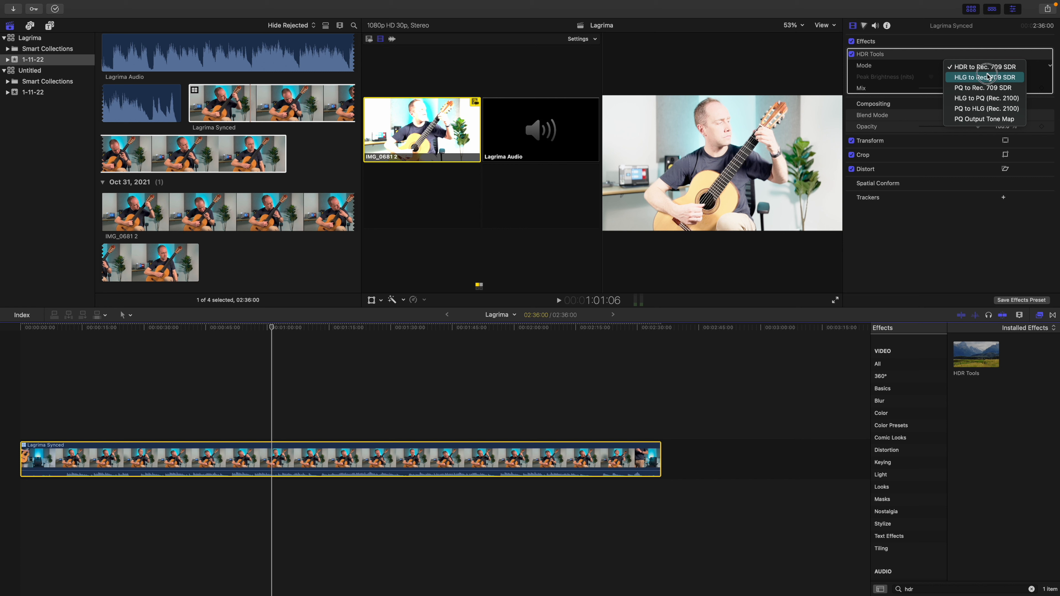
{"action": "left_click", "coordinate": [871, 69]}
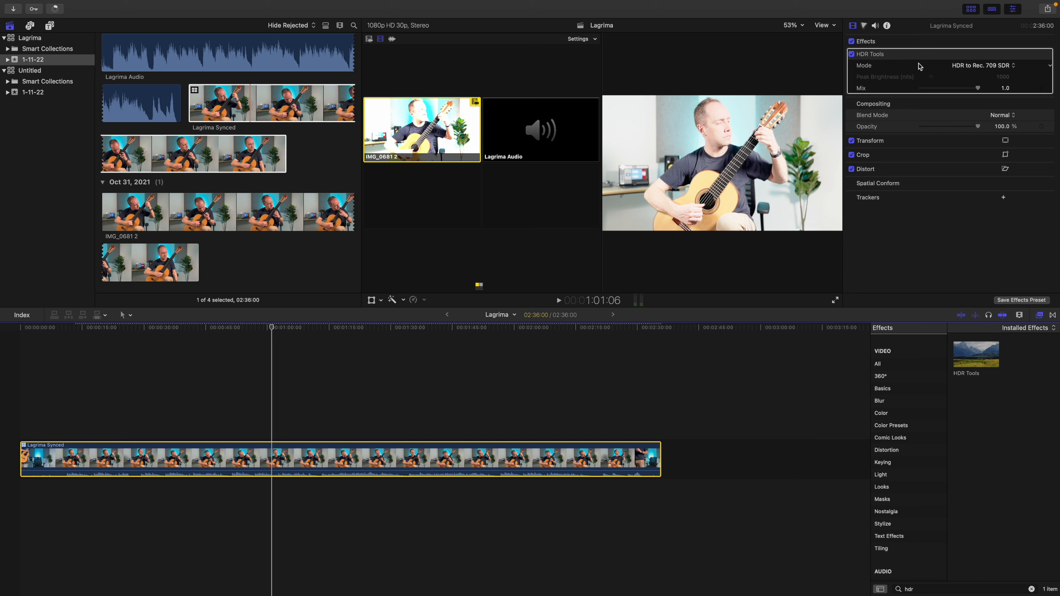
{"action": "left_click", "coordinate": [980, 67]}
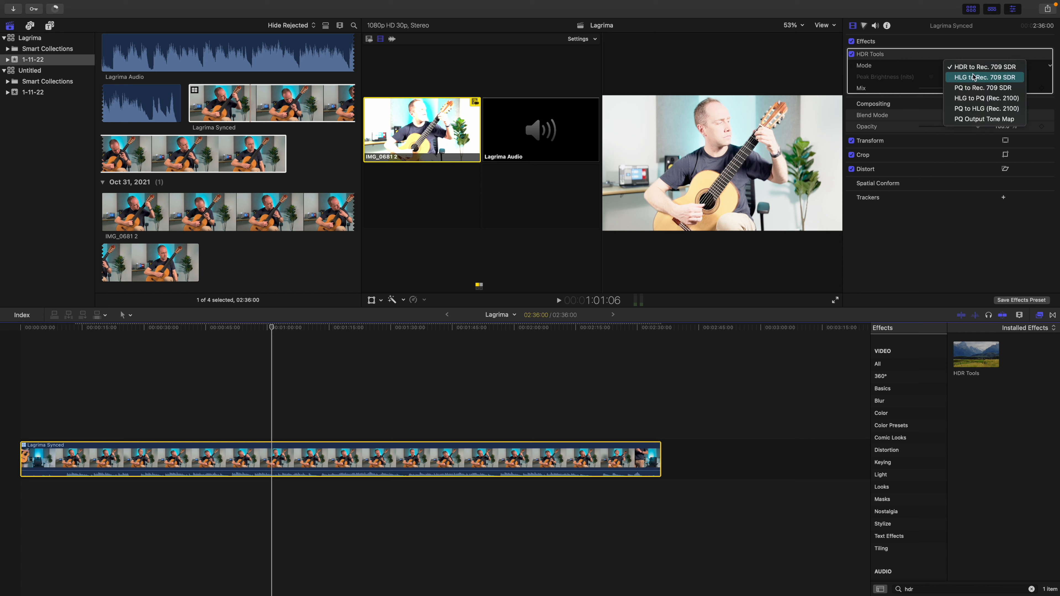
{"action": "left_click", "coordinate": [996, 79]}
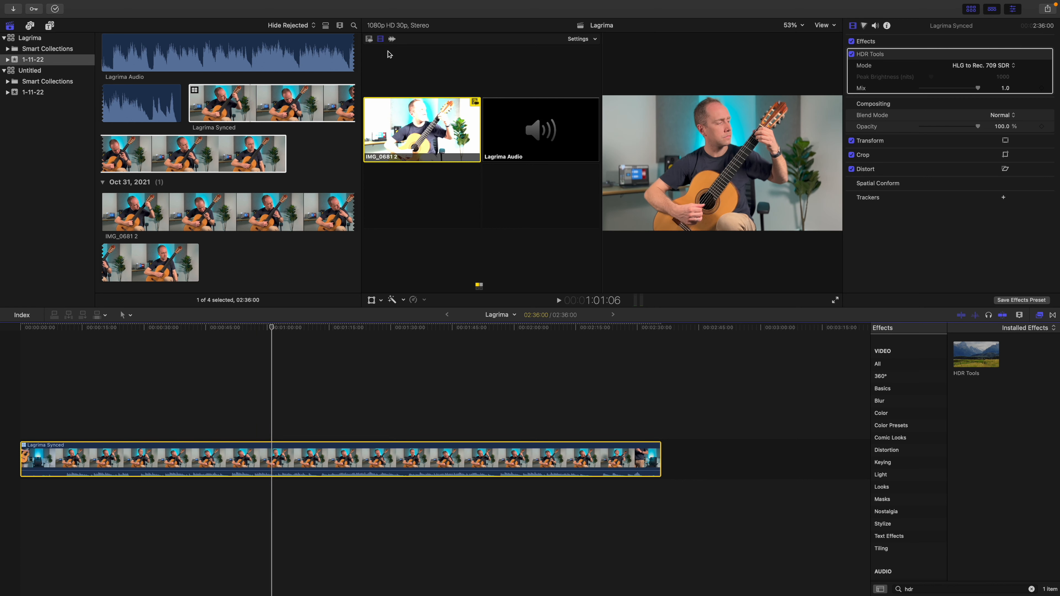
{"action": "key", "text": "space"}
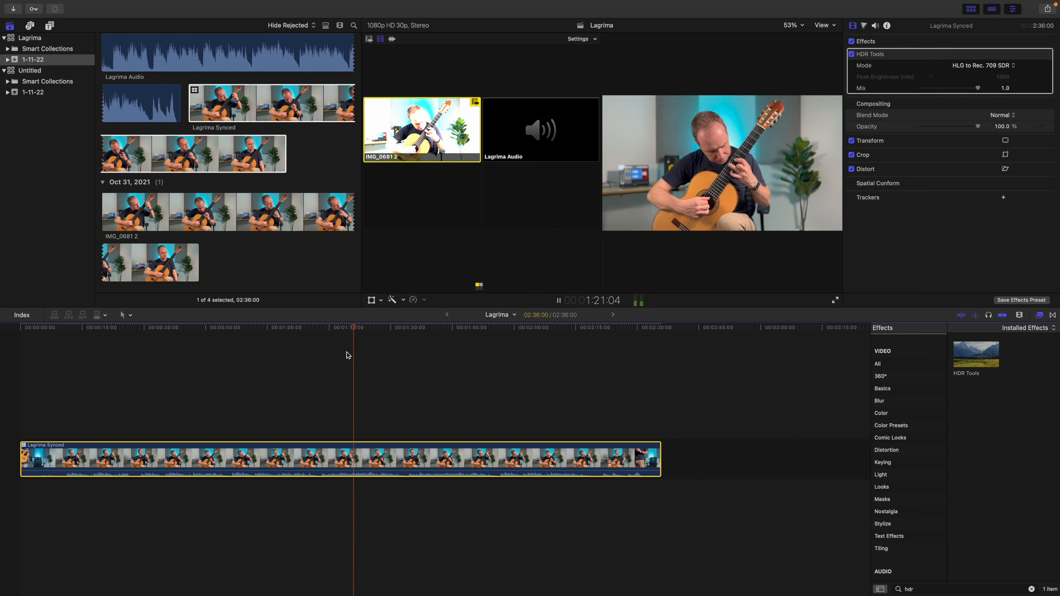
{"action": "key", "text": "space"}
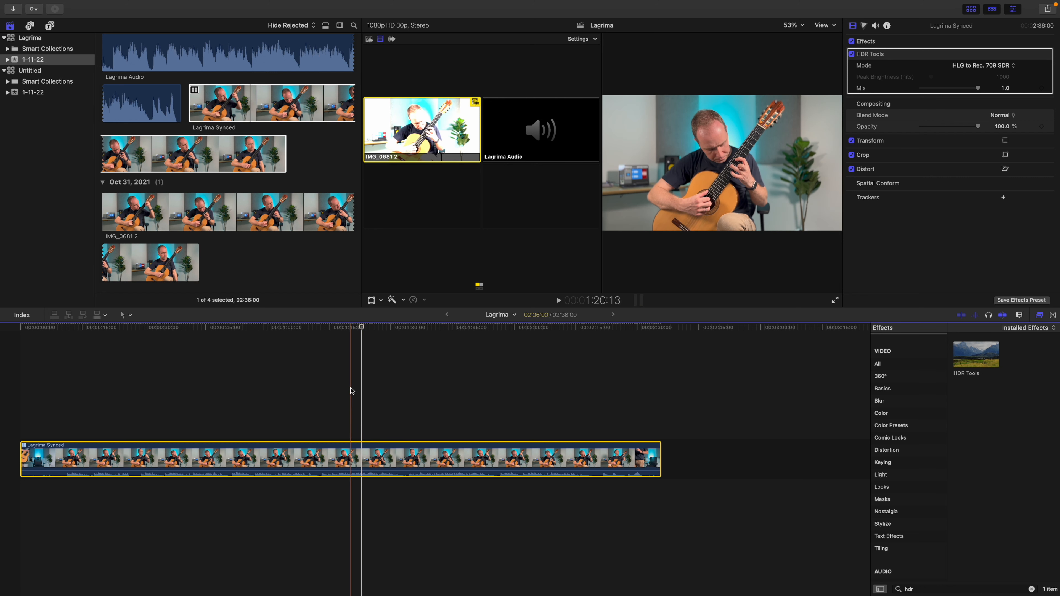
Enable audio-only switching for the multicam angles
{"action": "left_click", "coordinate": [393, 40]}
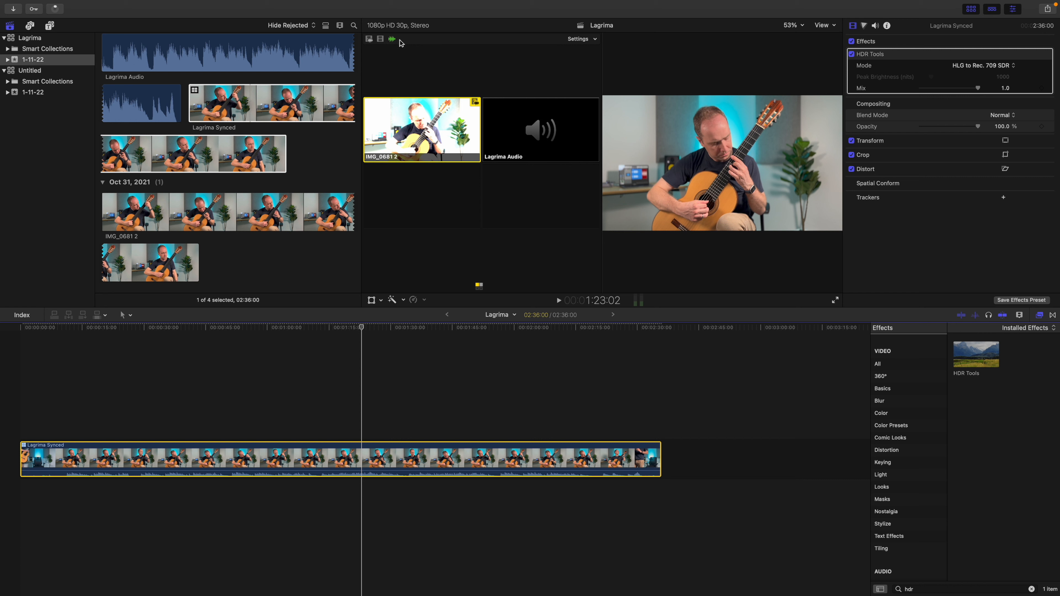
{"action": "left_click", "coordinate": [593, 40]}
{"action": "left_click", "coordinate": [393, 2]}
Hide the multicam angles in the viewer and show them again
{"action": "left_click", "coordinate": [218, 6]}
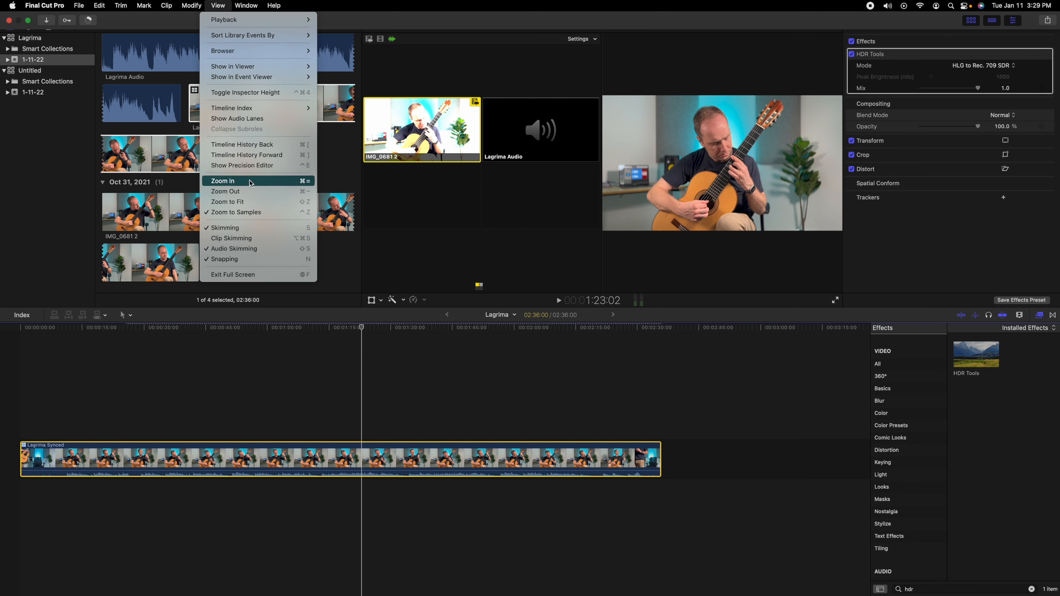
{"action": "mouse_move", "coordinate": [268, 68]}
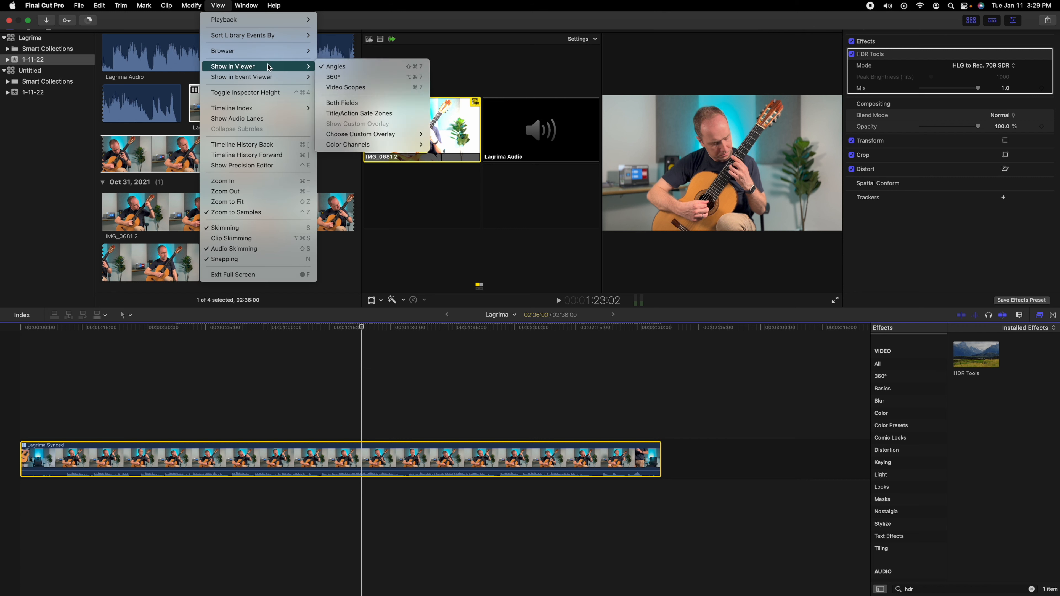
{"action": "left_click", "coordinate": [338, 68]}
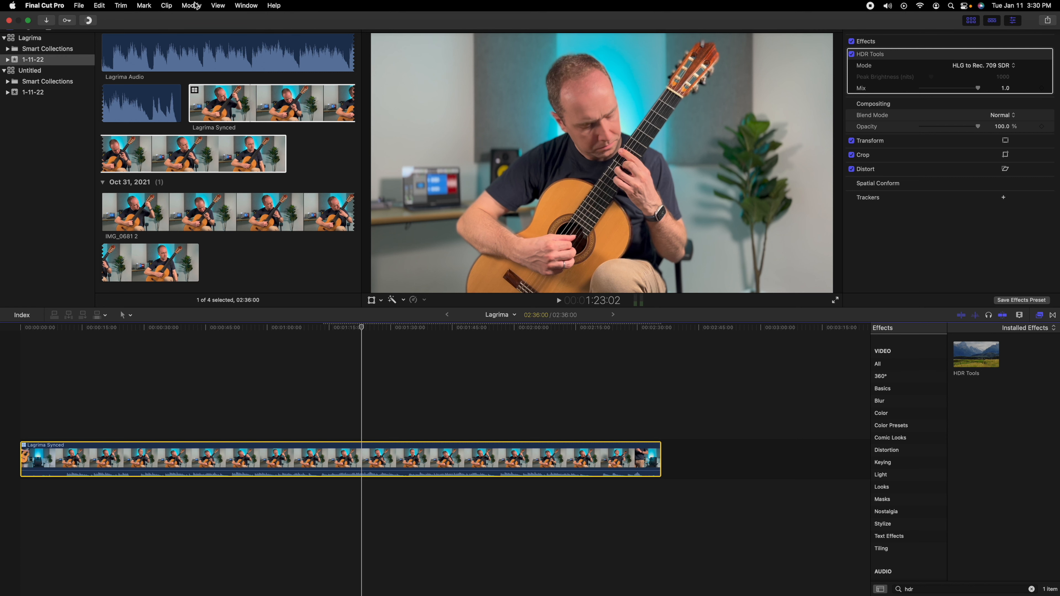
{"action": "left_click", "coordinate": [217, 5]}
{"action": "mouse_move", "coordinate": [257, 68]}
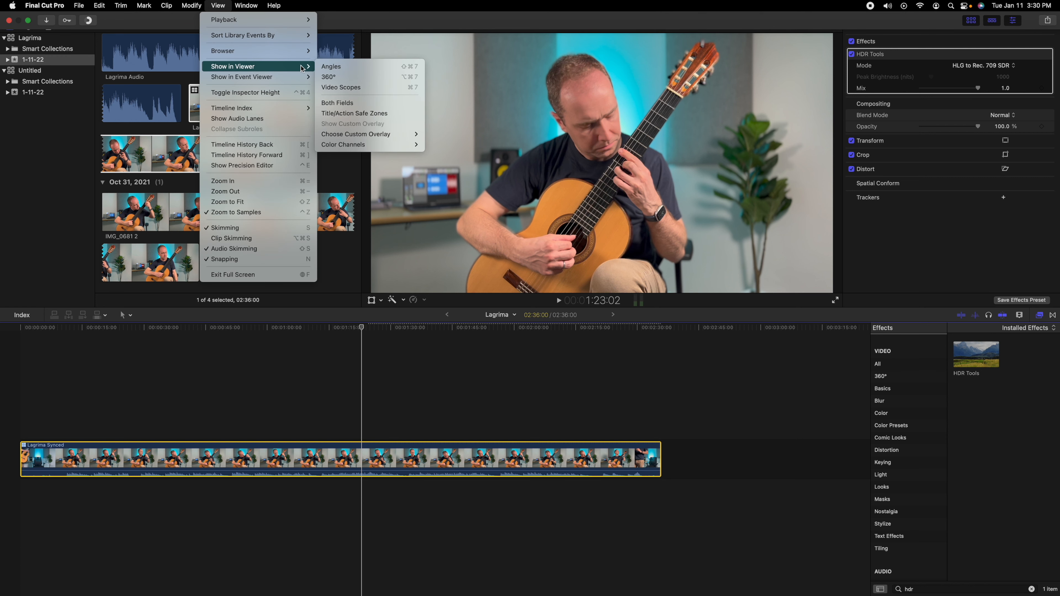
{"action": "left_click", "coordinate": [336, 67]}
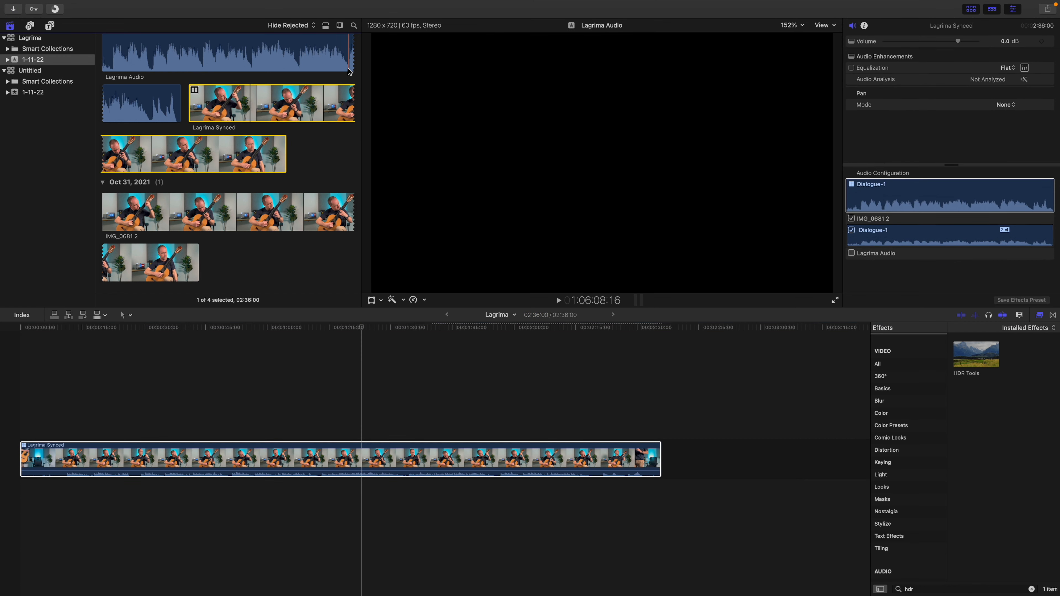
Play the timeline from about 1:18, cutting the audio to the Lagrima Audio angle and back to IMG_0681 2 during playback
{"action": "left_click", "coordinate": [237, 329]}
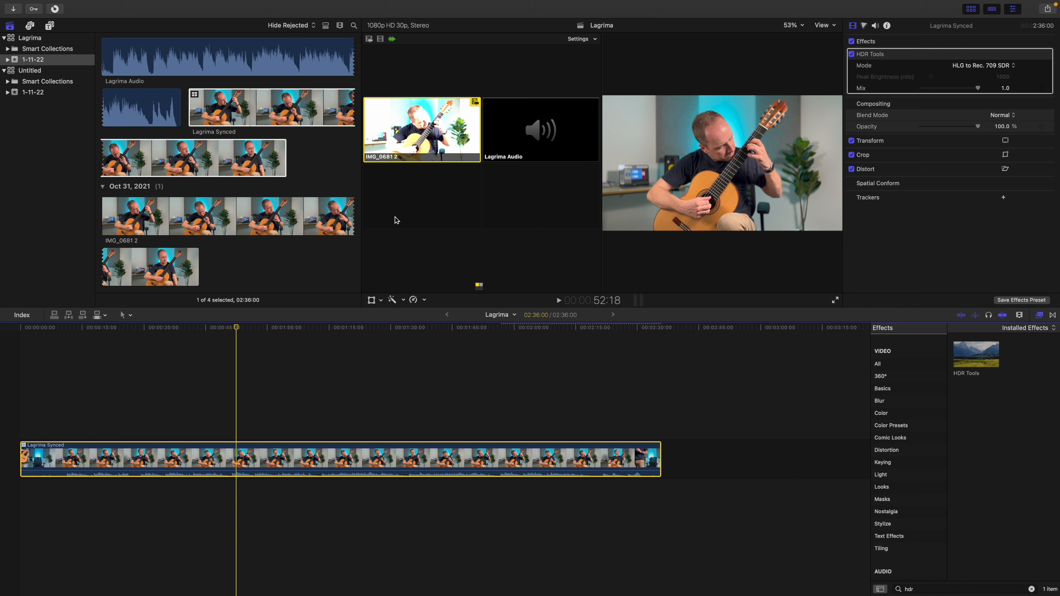
{"action": "left_click", "coordinate": [341, 329]}
{"action": "key", "text": "space"}
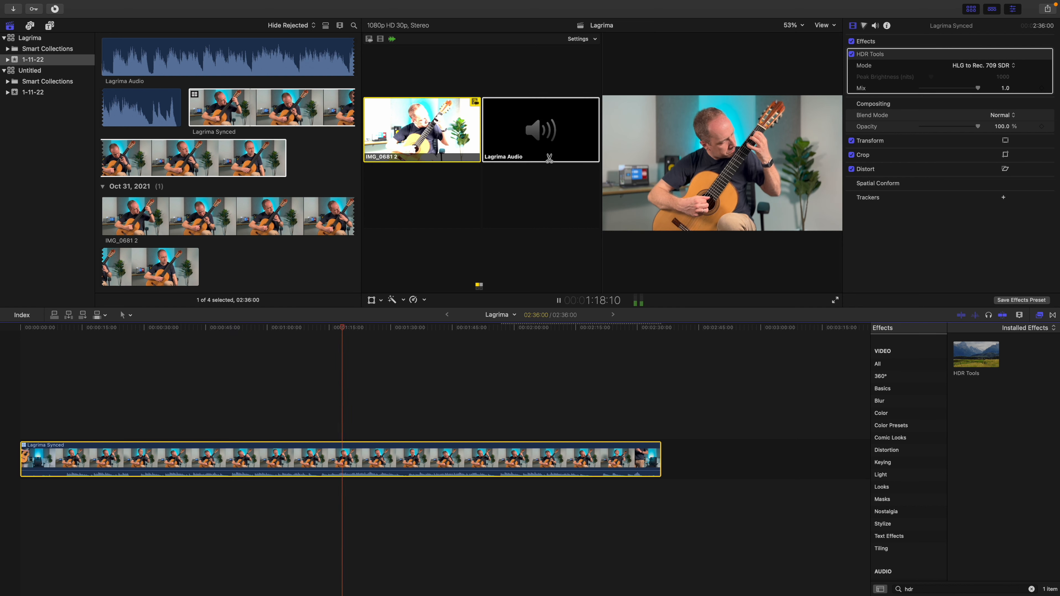
{"action": "left_click", "coordinate": [535, 147]}
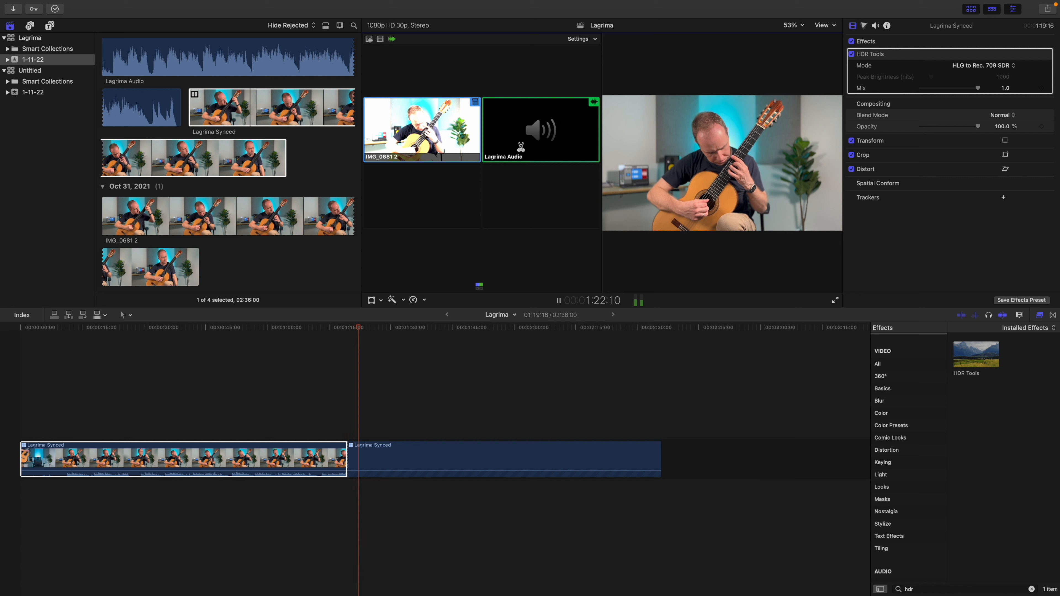
{"action": "left_click", "coordinate": [443, 143]}
{"action": "key", "text": "space"}
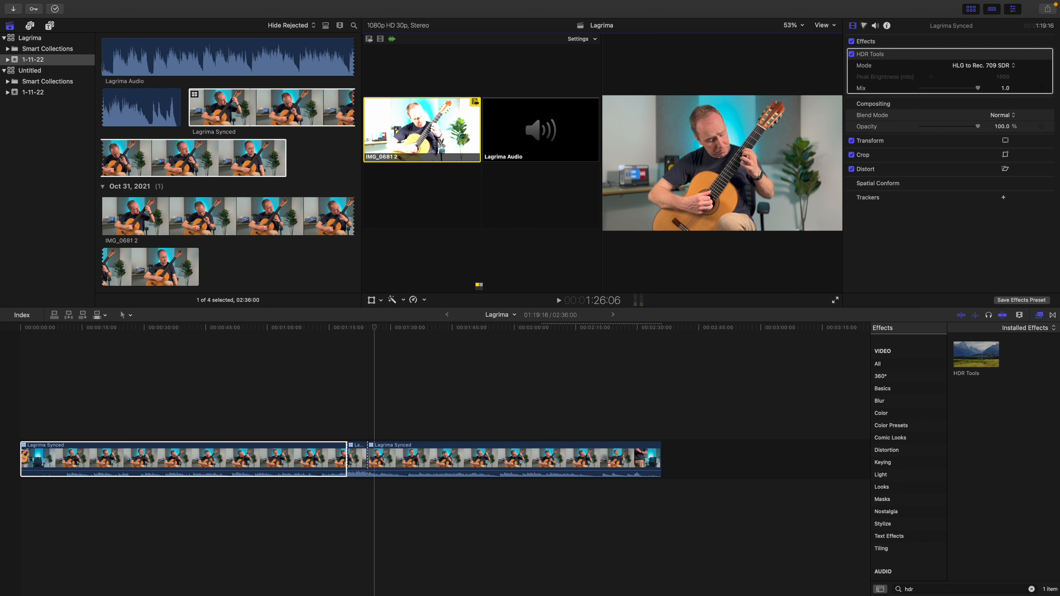
Undo the angle cuts, switch the whole clip's audio to the Lagrima Audio angle from the start, and enable video-only switching
{"action": "key", "text": "super+z"}
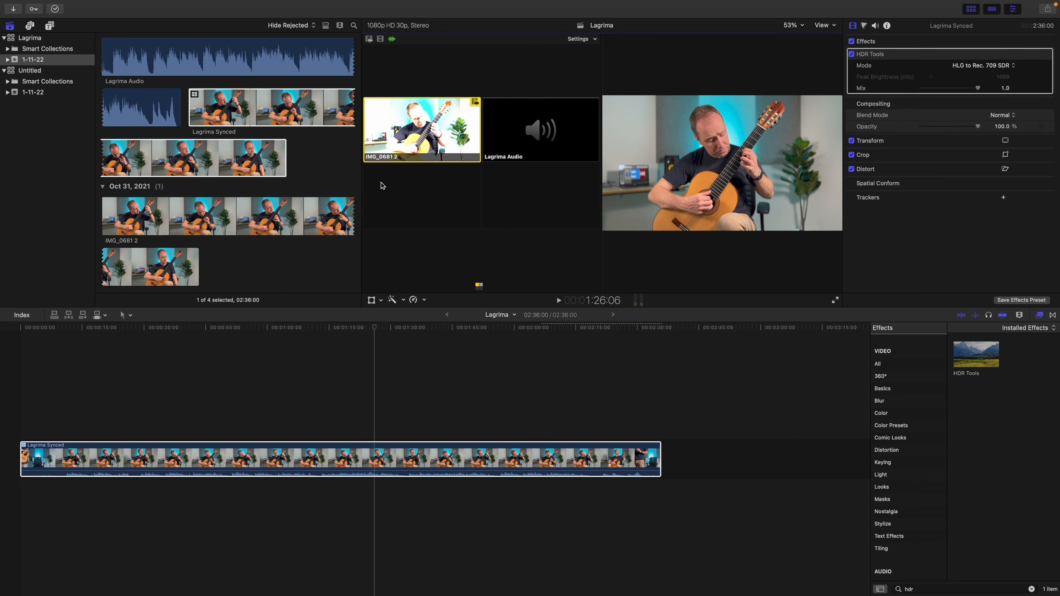
{"action": "left_click_drag", "start_coordinate": [374, 328], "coordinate": [18, 328]}
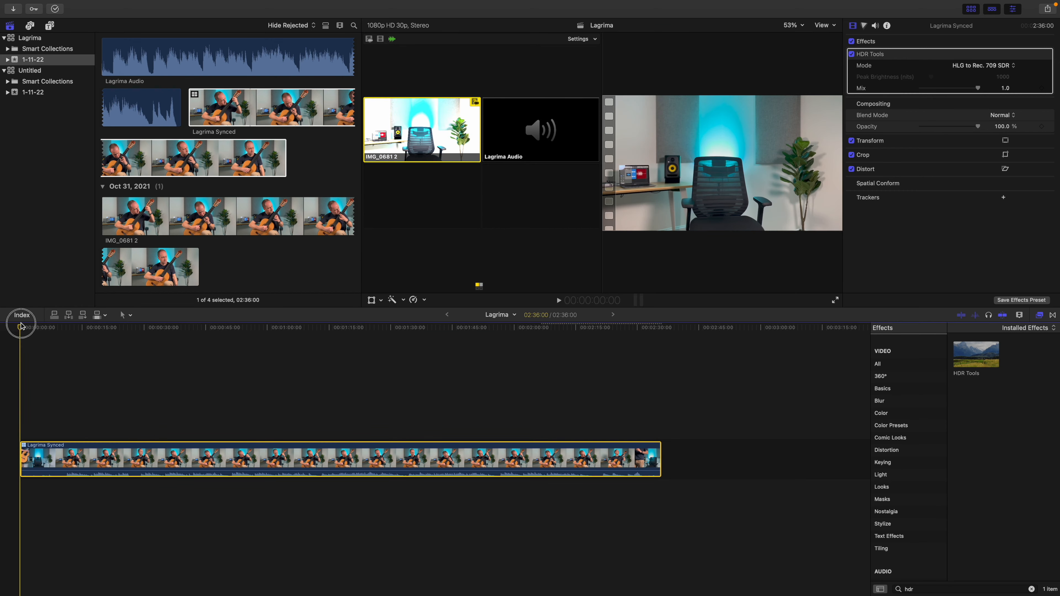
{"action": "left_click", "coordinate": [516, 126]}
{"action": "left_click", "coordinate": [381, 39]}
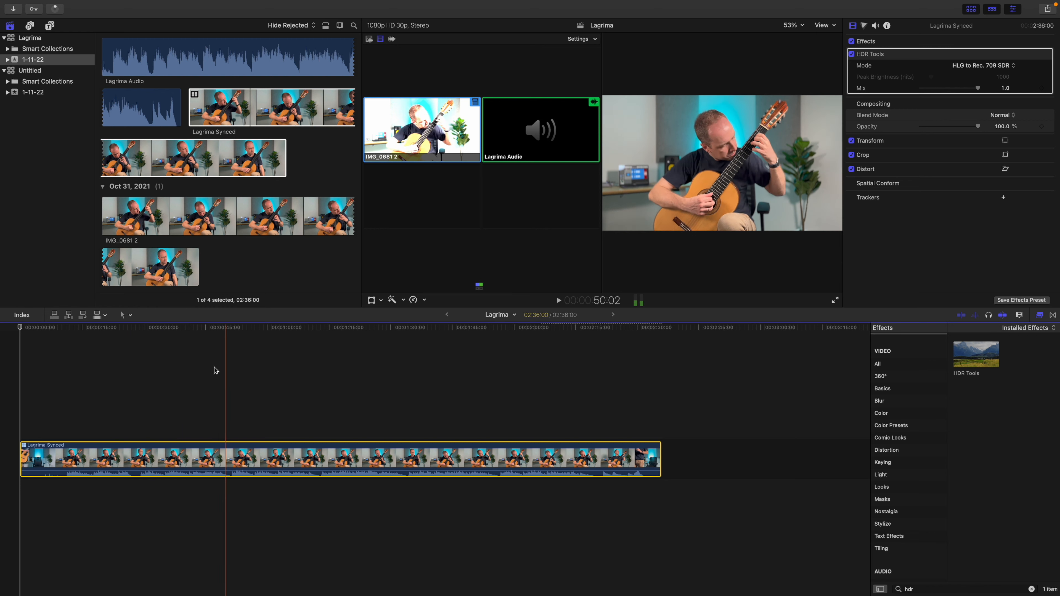
Trim about 28 seconds off the start of the Lagrima Synced clip and add a Cross Dissolve there, playing it to check
{"action": "left_click_drag", "start_coordinate": [26, 460], "coordinate": [137, 459]}
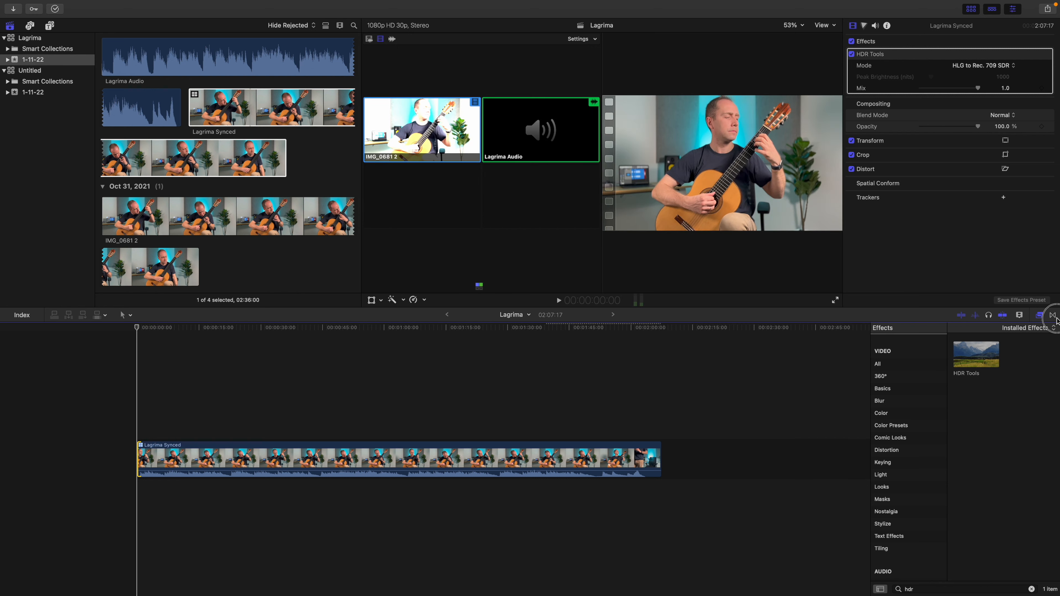
{"action": "left_click", "coordinate": [1052, 315]}
{"action": "left_click_drag", "start_coordinate": [976, 354], "coordinate": [129, 476]}
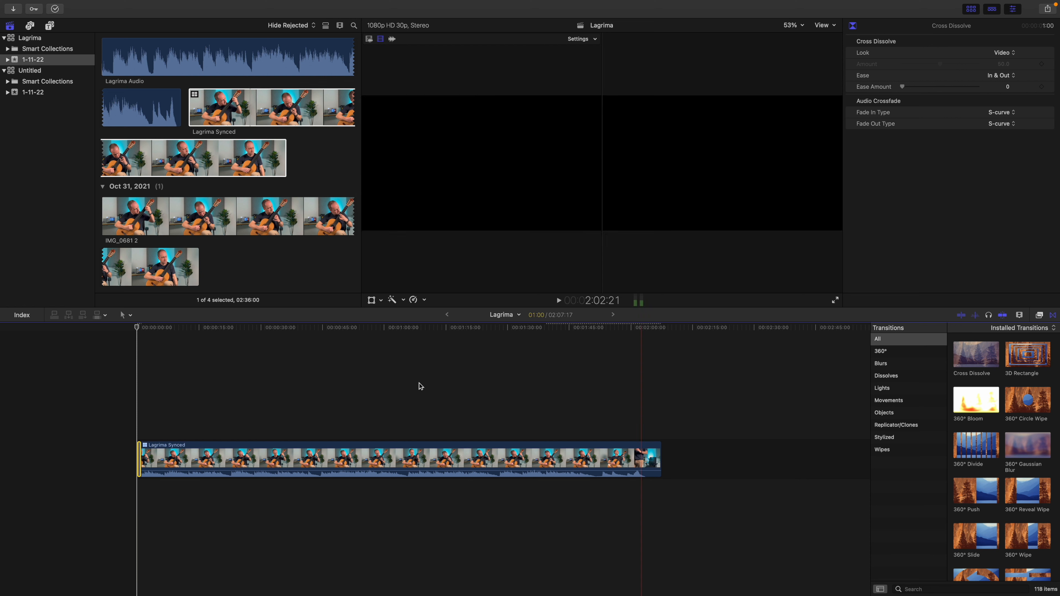
{"action": "key", "text": "space"}
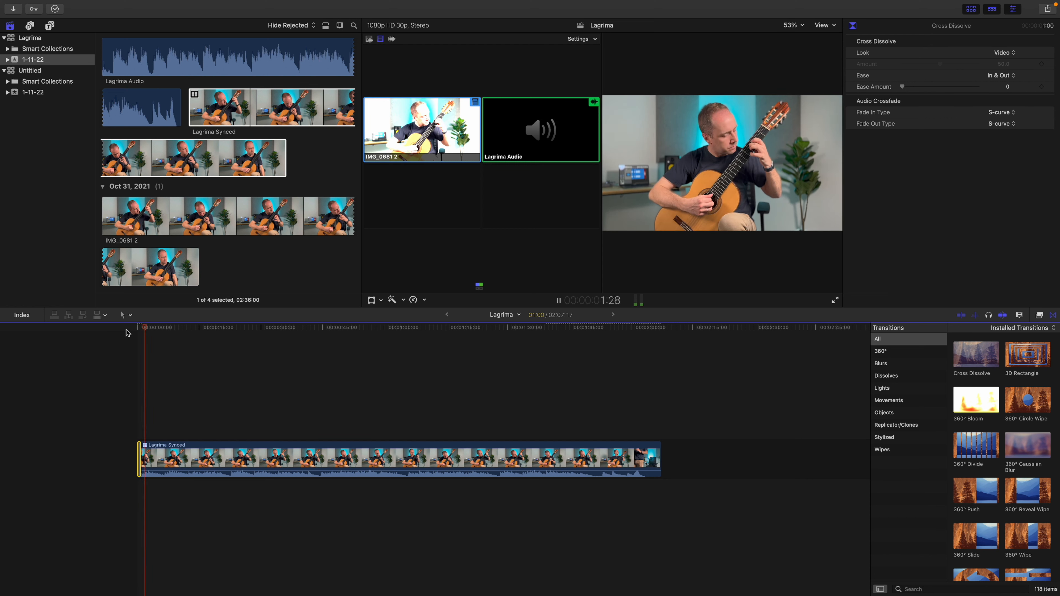
{"action": "key", "text": "space"}
Find where the performance ends, trim the clip's end to about 1:53:02, and add a Cross Dissolve there
{"action": "left_click", "coordinate": [629, 330]}
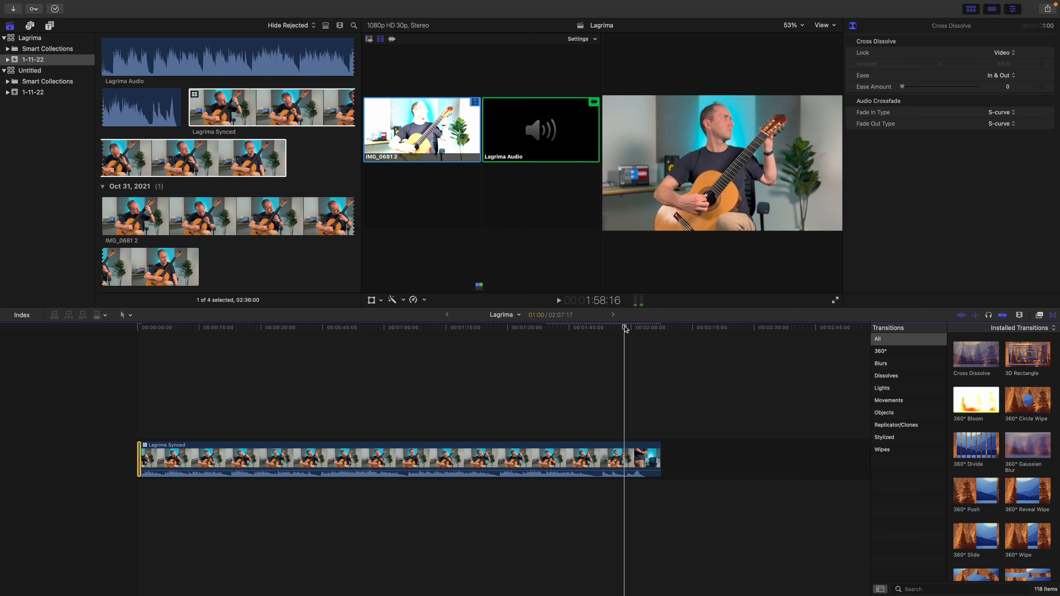
{"action": "left_click_drag", "start_coordinate": [617, 326], "coordinate": [614, 327]}
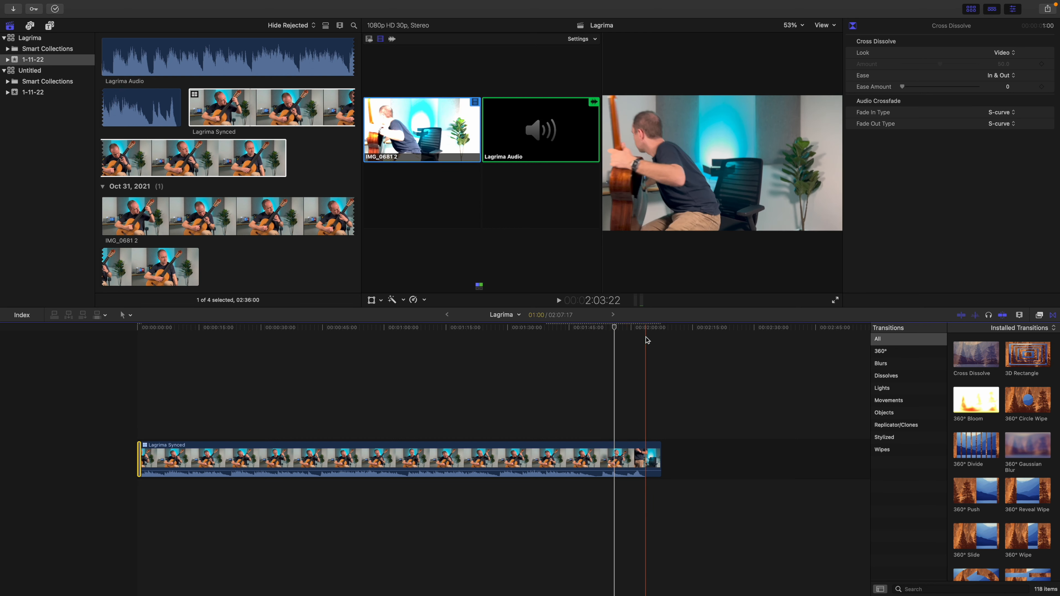
{"action": "left_click", "coordinate": [649, 356]}
{"action": "left_click_drag", "start_coordinate": [657, 461], "coordinate": [601, 460]}
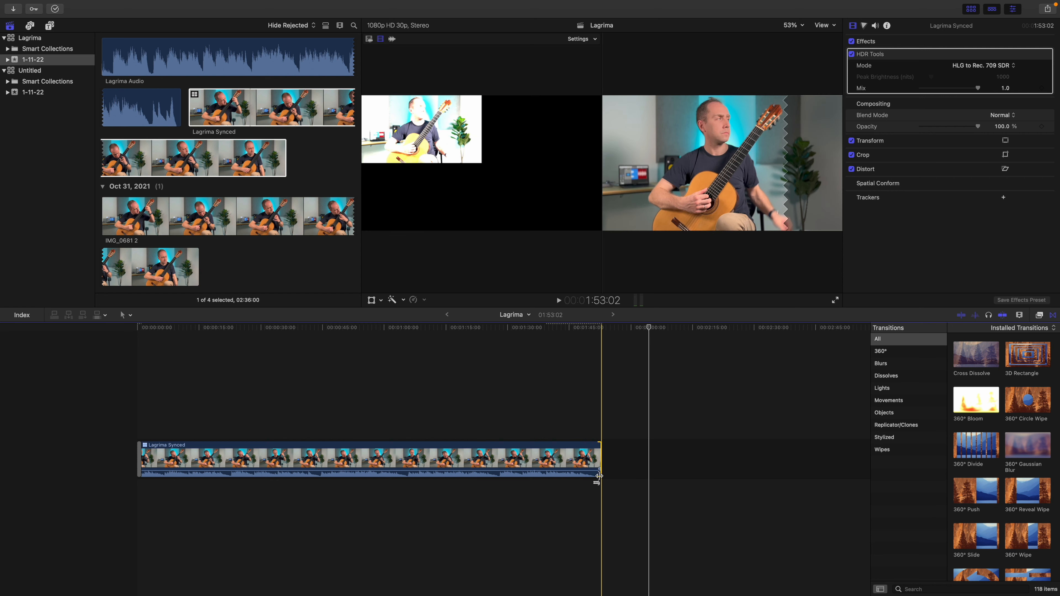
{"action": "left_click_drag", "start_coordinate": [976, 355], "coordinate": [588, 478]}
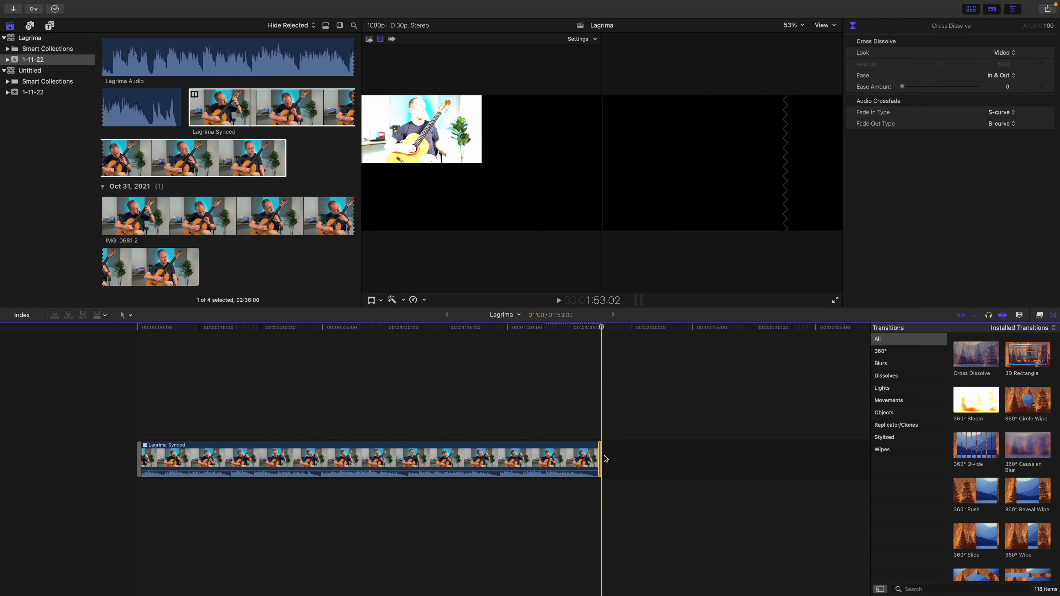
Trim the clip's end further to about 1:51:21, reapply the Cross Dissolve there, and play the fade-out
{"action": "left_click", "coordinate": [600, 459]}
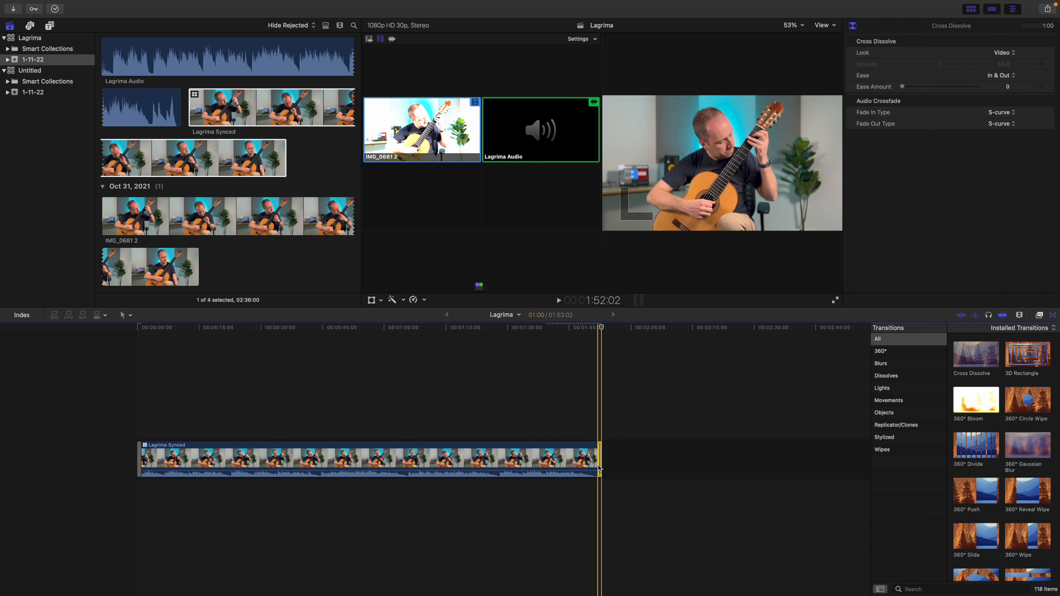
{"action": "left_click_drag", "start_coordinate": [600, 459], "coordinate": [593, 461]}
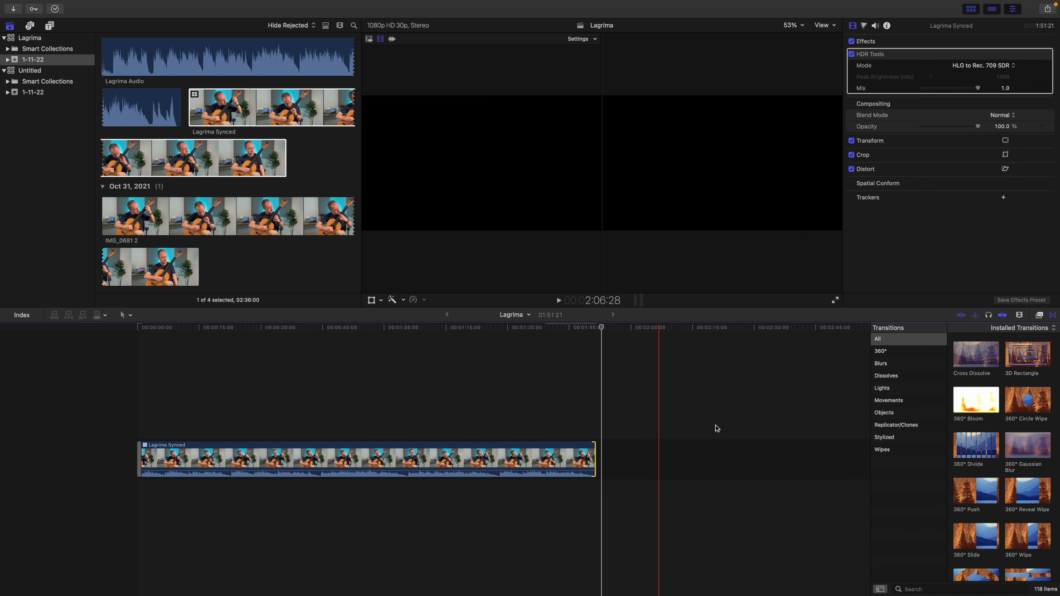
{"action": "left_click_drag", "start_coordinate": [976, 355], "coordinate": [606, 441]}
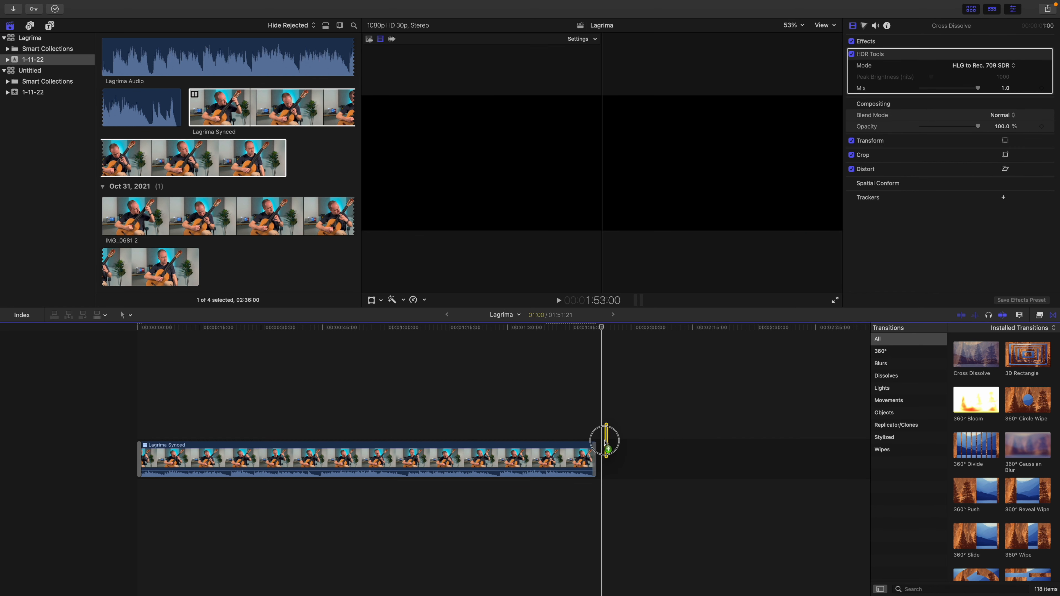
{"action": "key", "text": "space"}
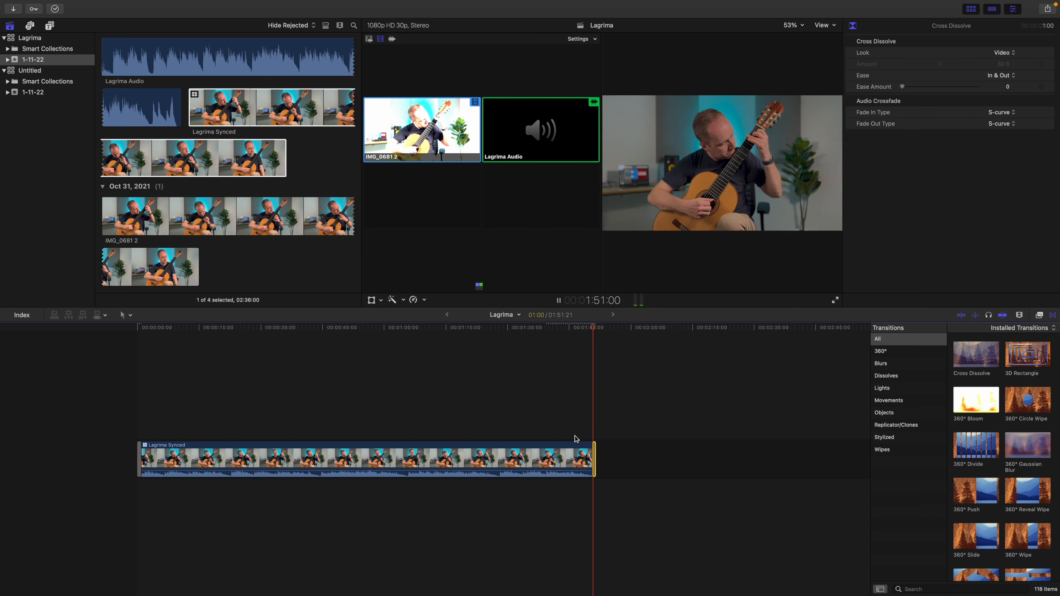
Select the Lagrima Synced clip with the playhead at about 48:20 and add a Color Curves correction
{"action": "left_click", "coordinate": [229, 459]}
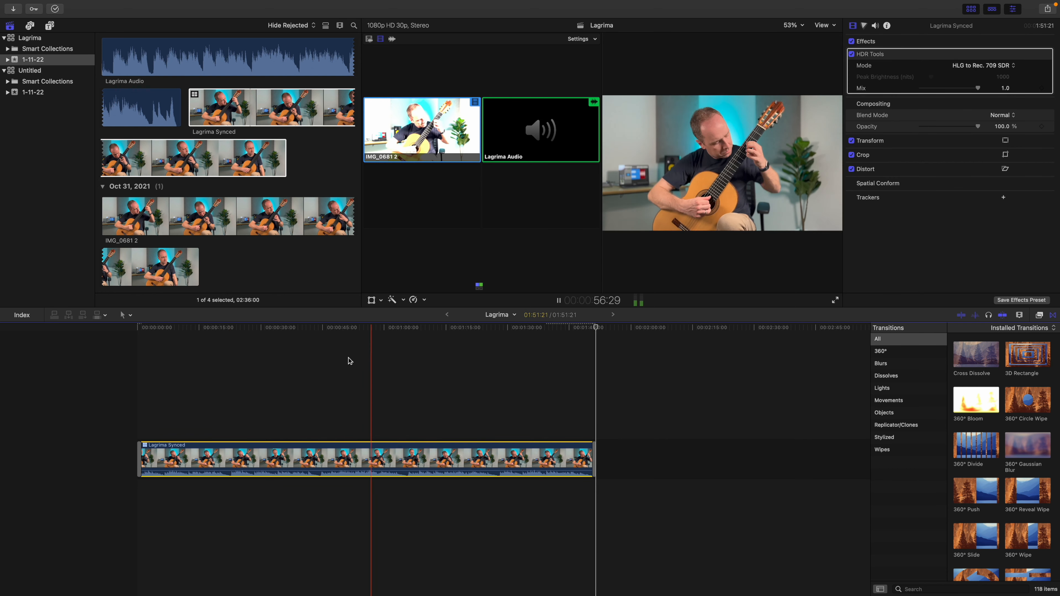
{"action": "left_click", "coordinate": [336, 359]}
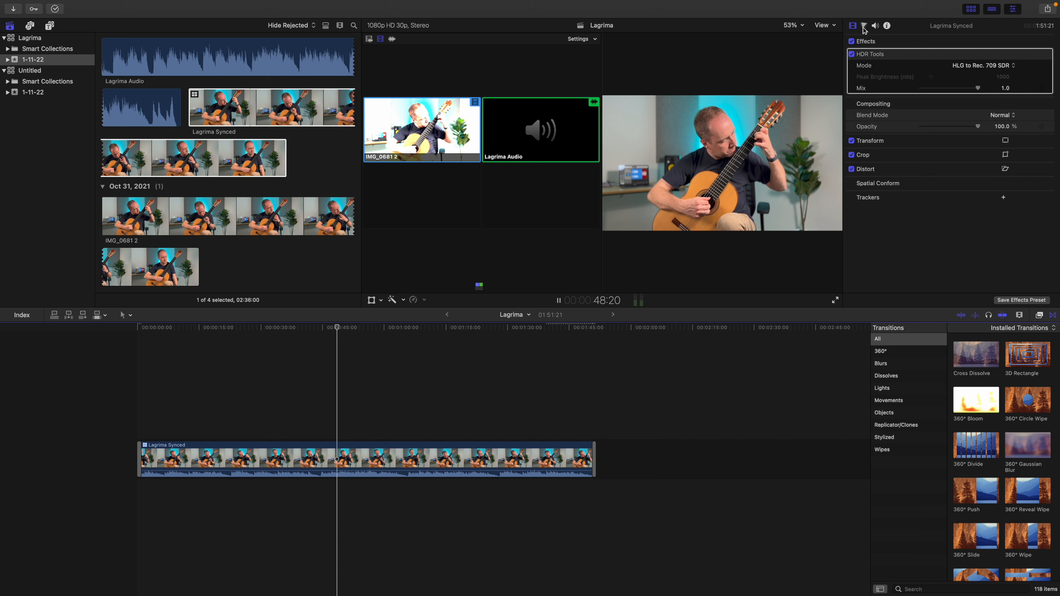
{"action": "left_click", "coordinate": [386, 456]}
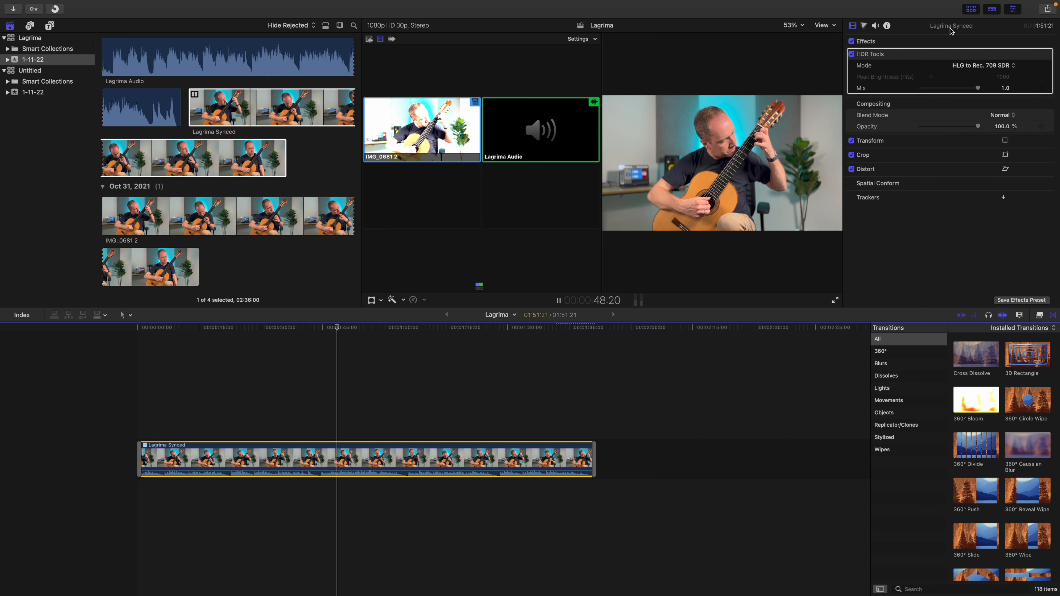
{"action": "left_click", "coordinate": [864, 25]}
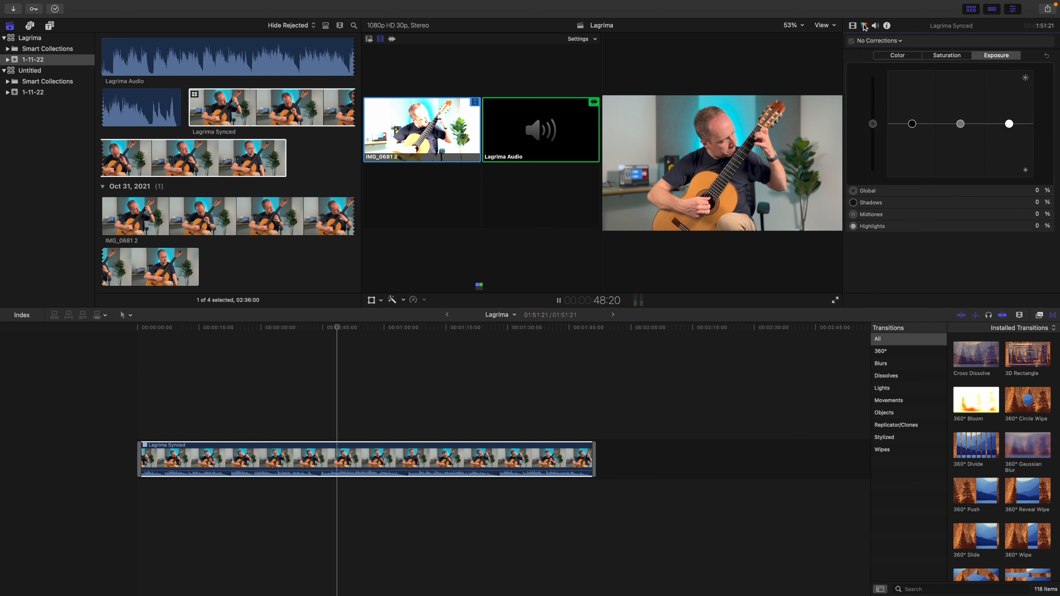
{"action": "left_click", "coordinate": [900, 41]}
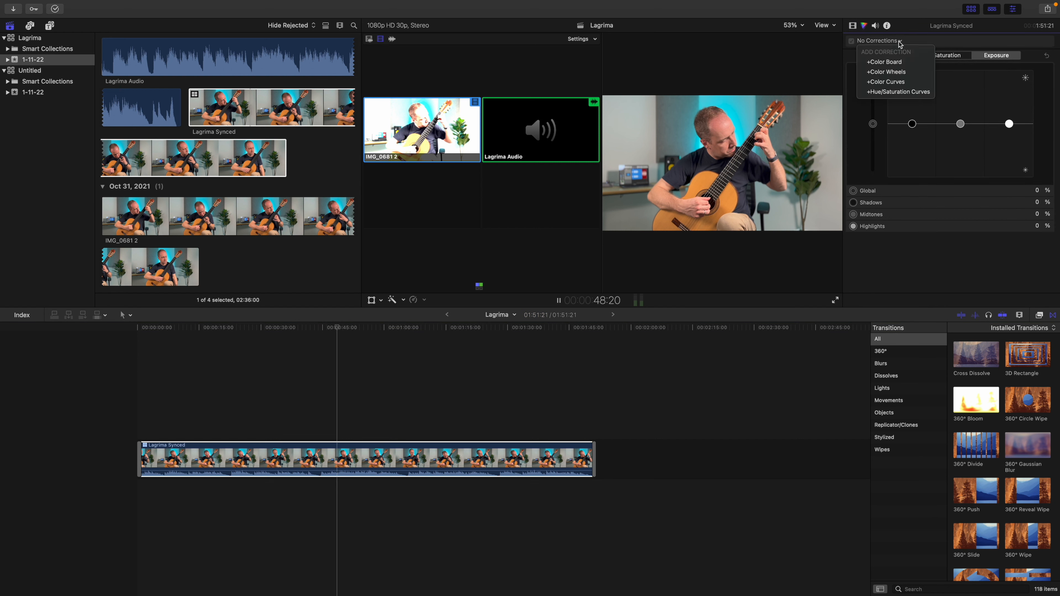
{"action": "left_click", "coordinate": [900, 82]}
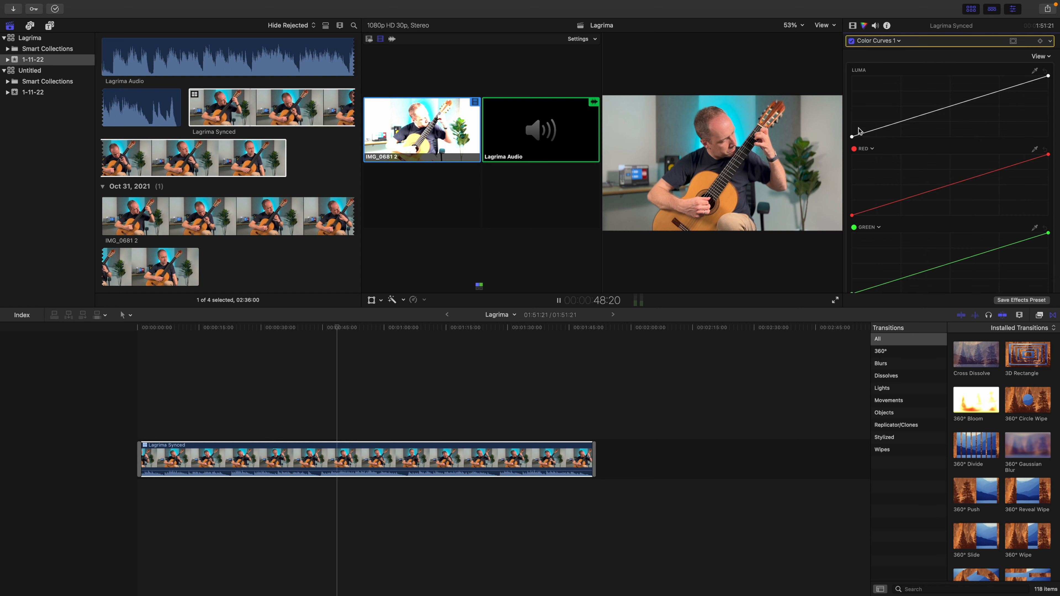
{"action": "scroll", "coordinate": [858, 137], "scroll_direction": "down", "scroll_amount": 1}
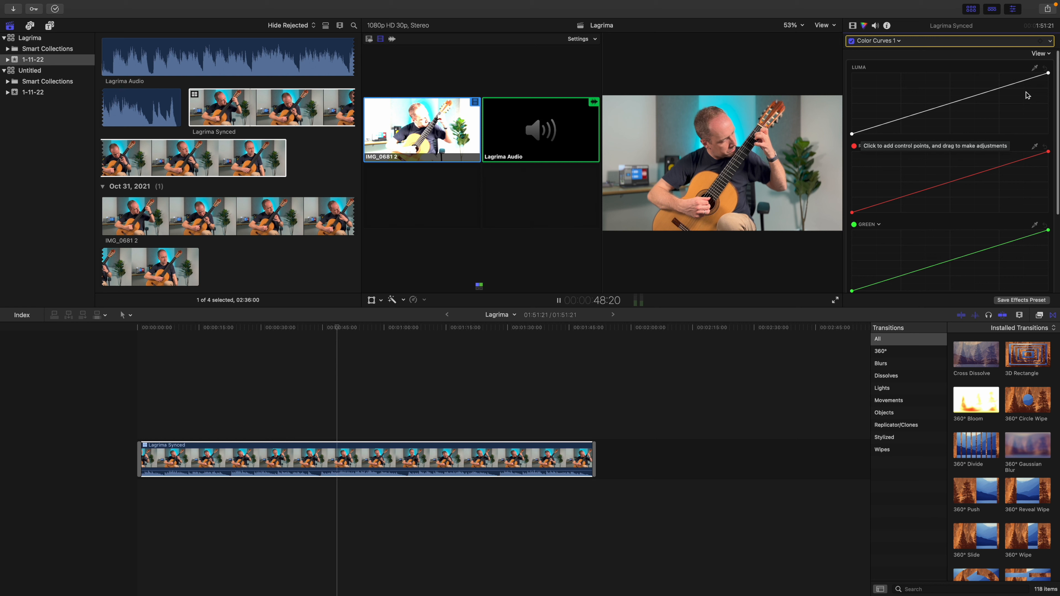
Add a shadow point to the luma curve and lower it slightly, and add a highlight point near the curve's upper end
{"action": "left_click", "coordinate": [863, 132]}
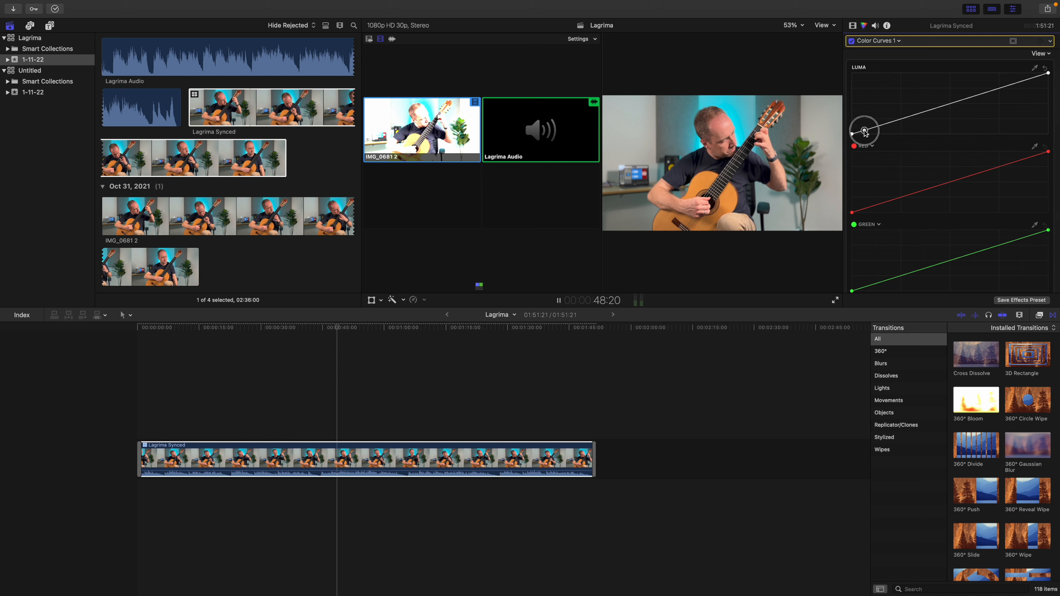
{"action": "left_click_drag", "start_coordinate": [863, 132], "coordinate": [863, 134]}
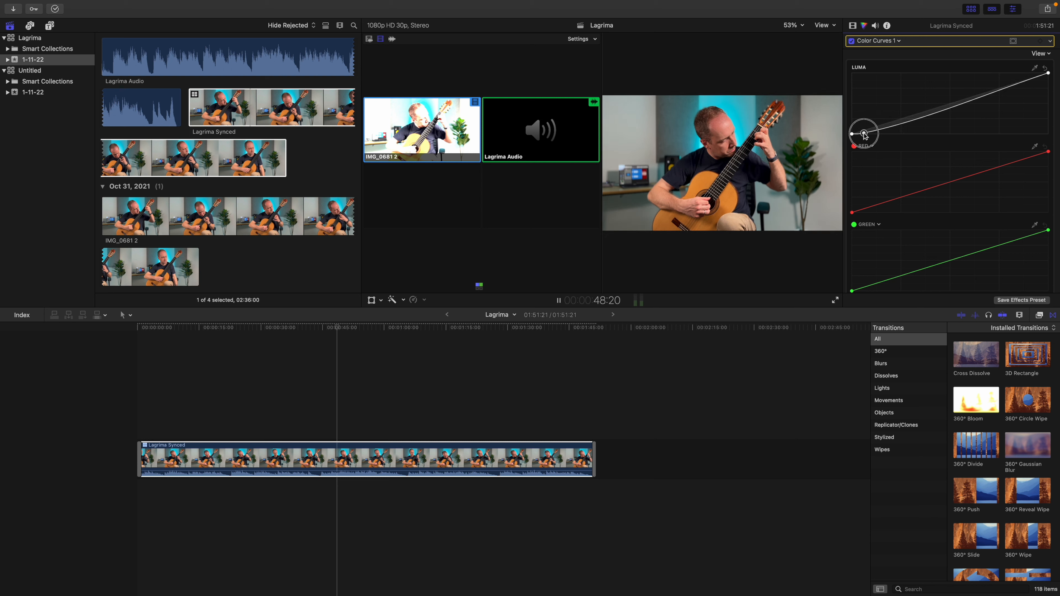
{"action": "left_click", "coordinate": [1041, 75]}
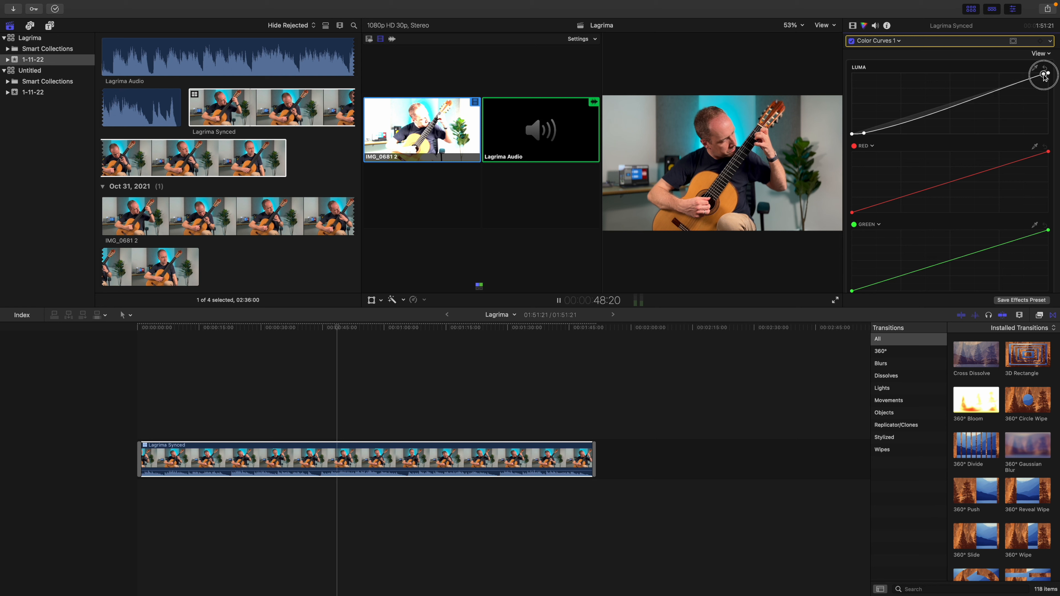
{"action": "left_click_drag", "start_coordinate": [864, 133], "coordinate": [864, 132]}
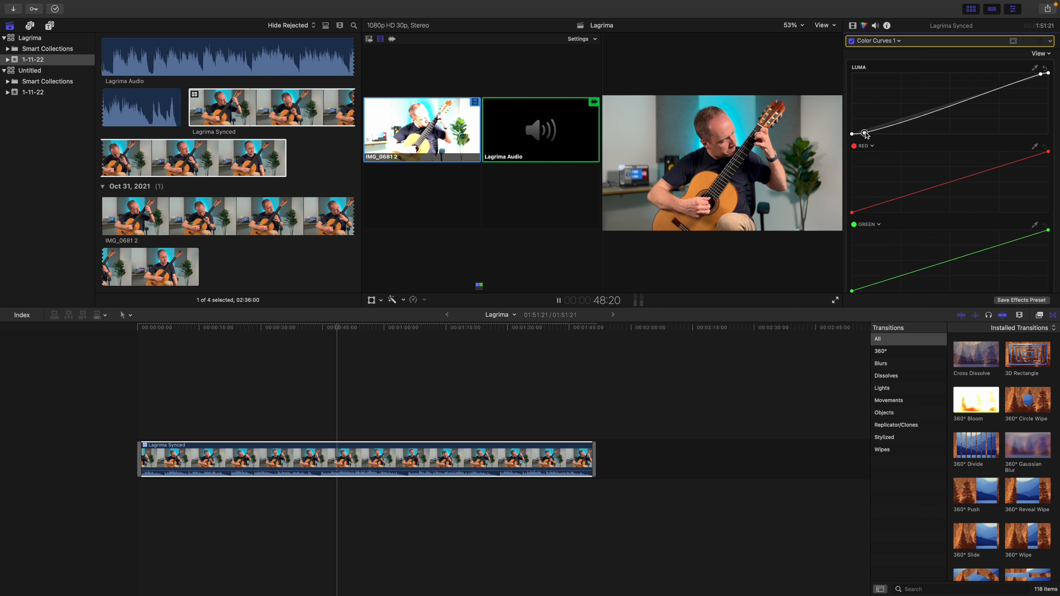
Search the effects for "lut" and apply the Custom LUT effect to the Lagrima Synced clip
{"action": "left_click", "coordinate": [852, 26]}
{"action": "left_click", "coordinate": [920, 588]}
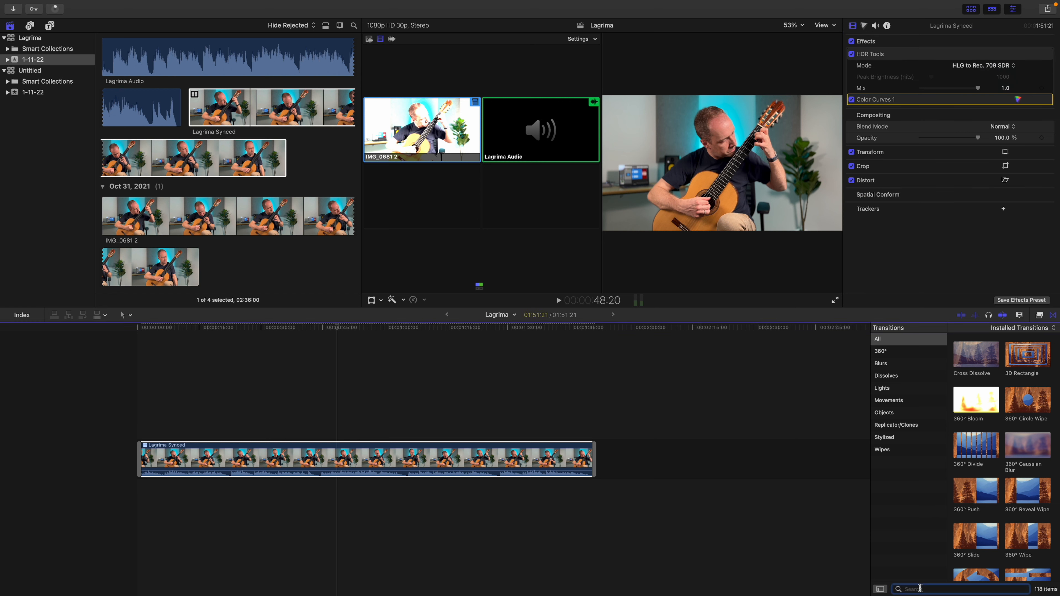
{"action": "left_click", "coordinate": [1039, 316]}
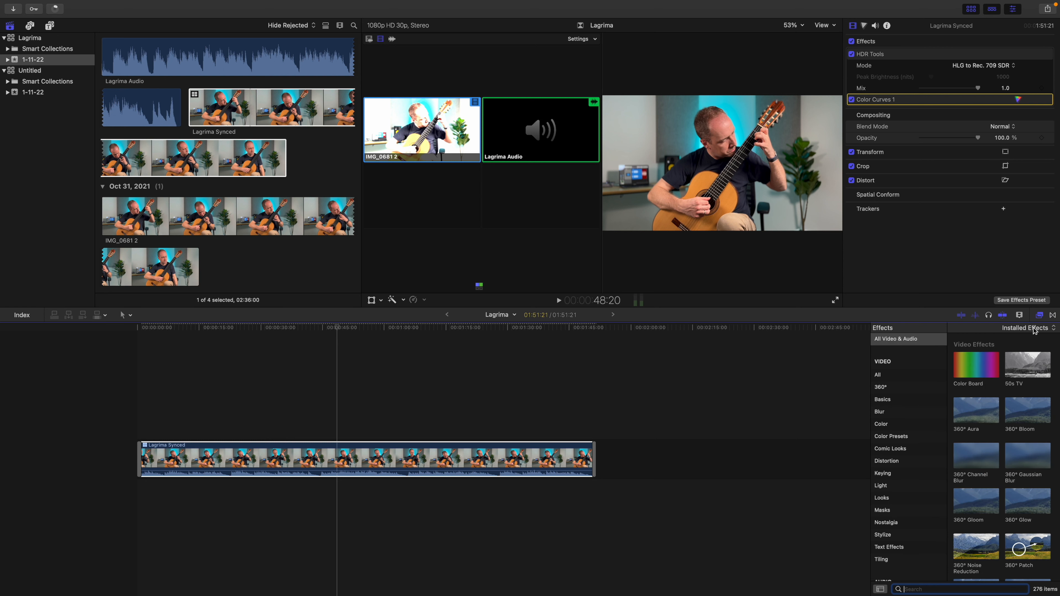
{"action": "type", "text": "lut"}
{"action": "left_click_drag", "start_coordinate": [976, 354], "coordinate": [403, 451]}
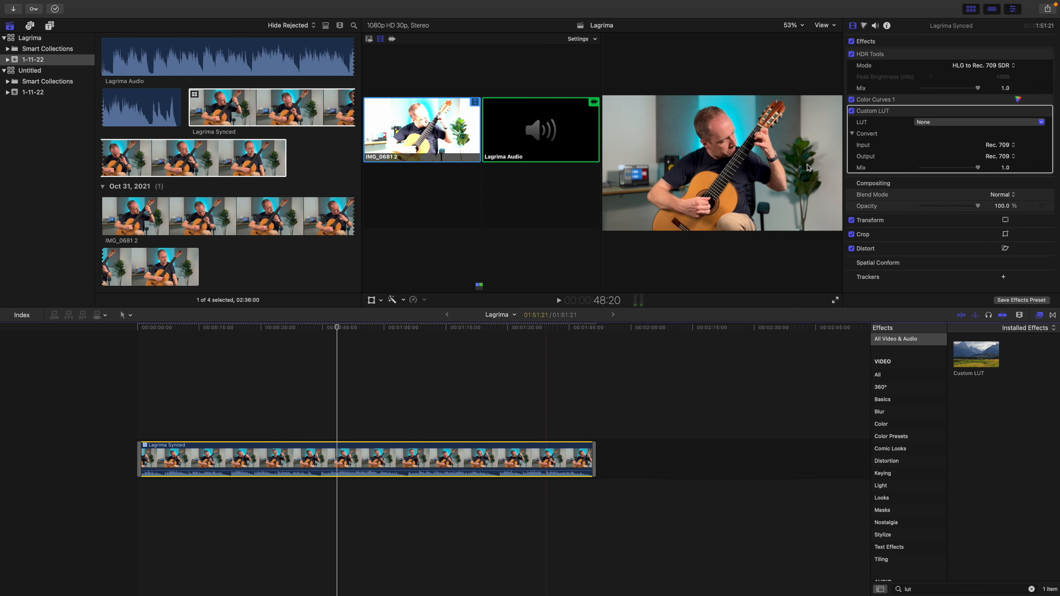
Set the Custom LUT effect to Arabica 12 from the 35 Free LUTs collection
{"action": "left_click", "coordinate": [944, 124]}
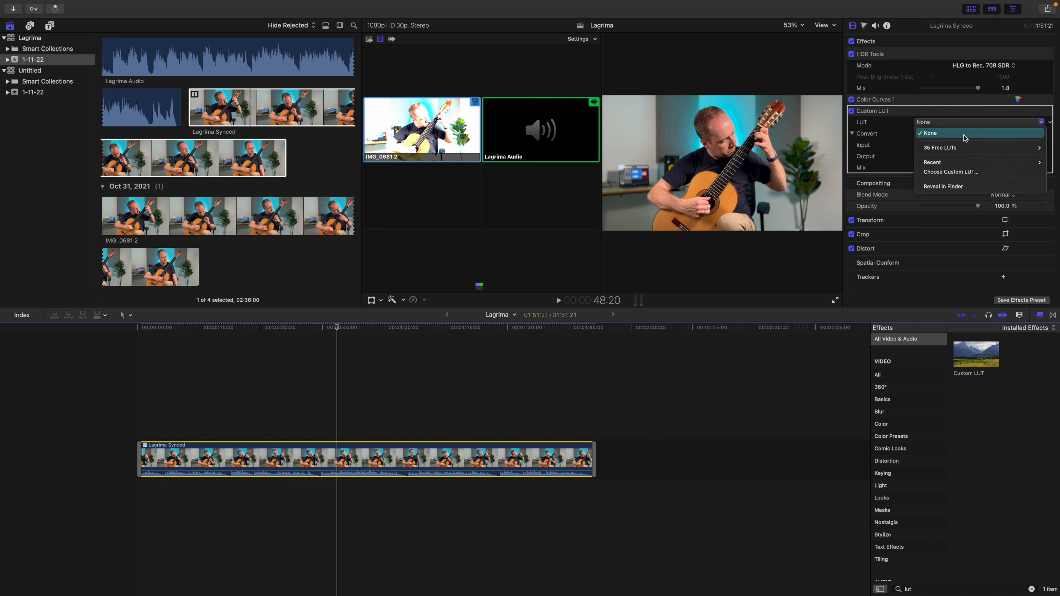
{"action": "left_click", "coordinate": [927, 128]}
{"action": "left_click", "coordinate": [928, 129]}
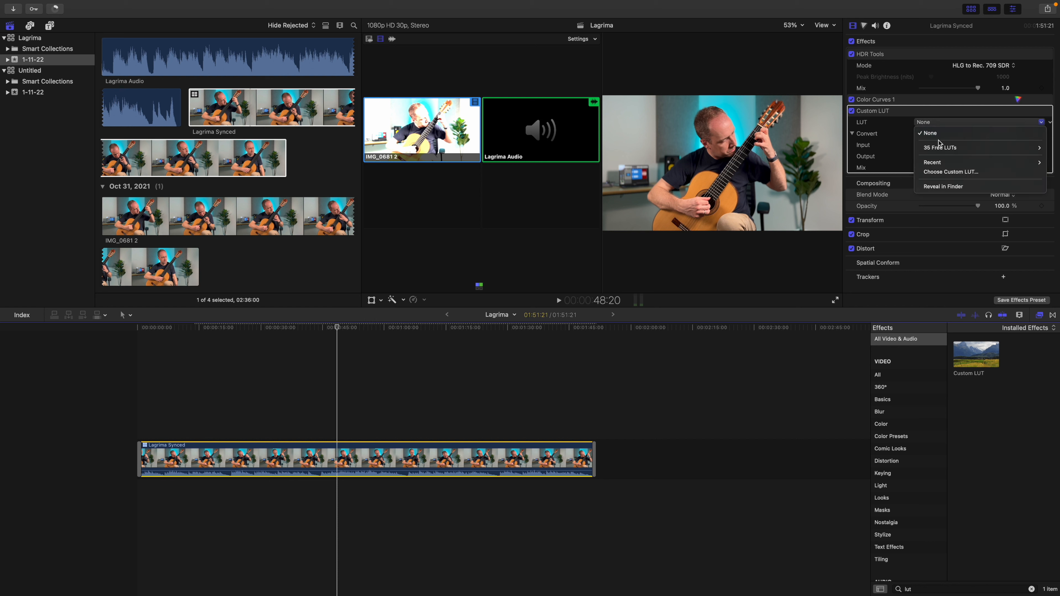
{"action": "mouse_move", "coordinate": [944, 150]}
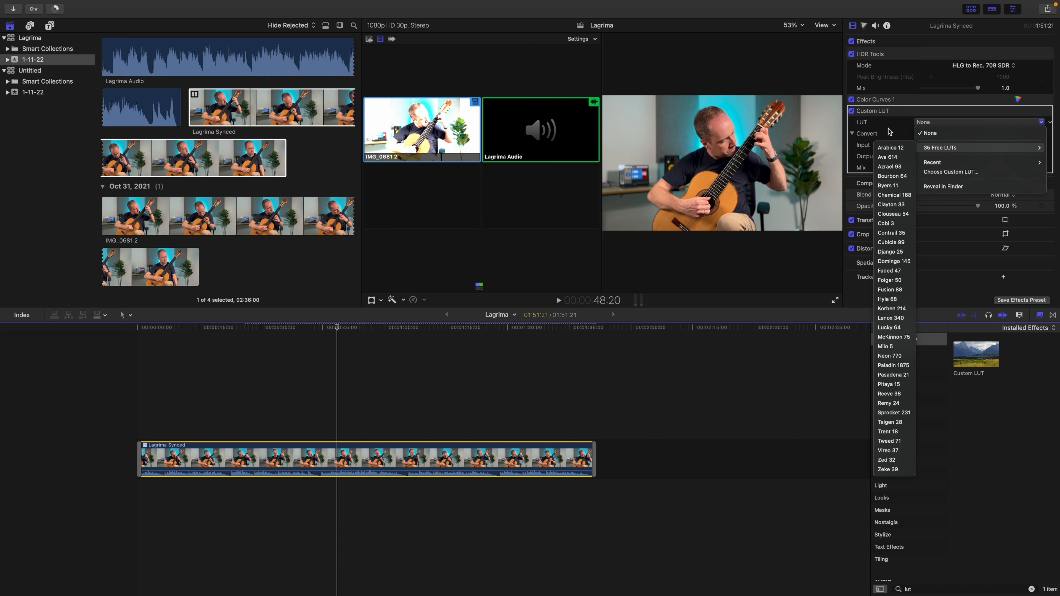
{"action": "left_click", "coordinate": [915, 135]}
{"action": "left_click", "coordinate": [945, 124]}
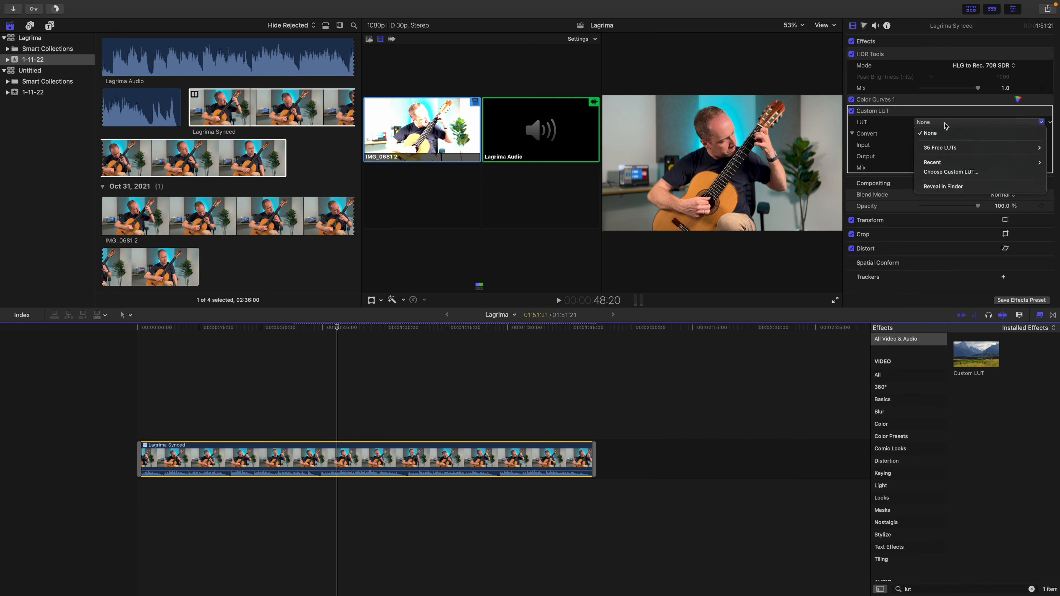
{"action": "mouse_move", "coordinate": [957, 151]}
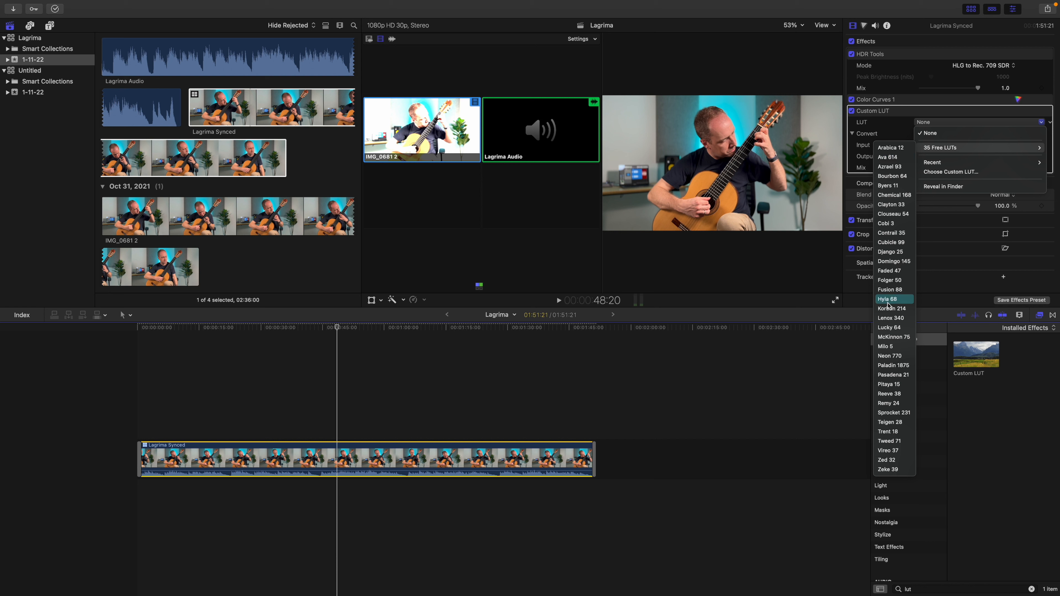
{"action": "left_click", "coordinate": [890, 150]}
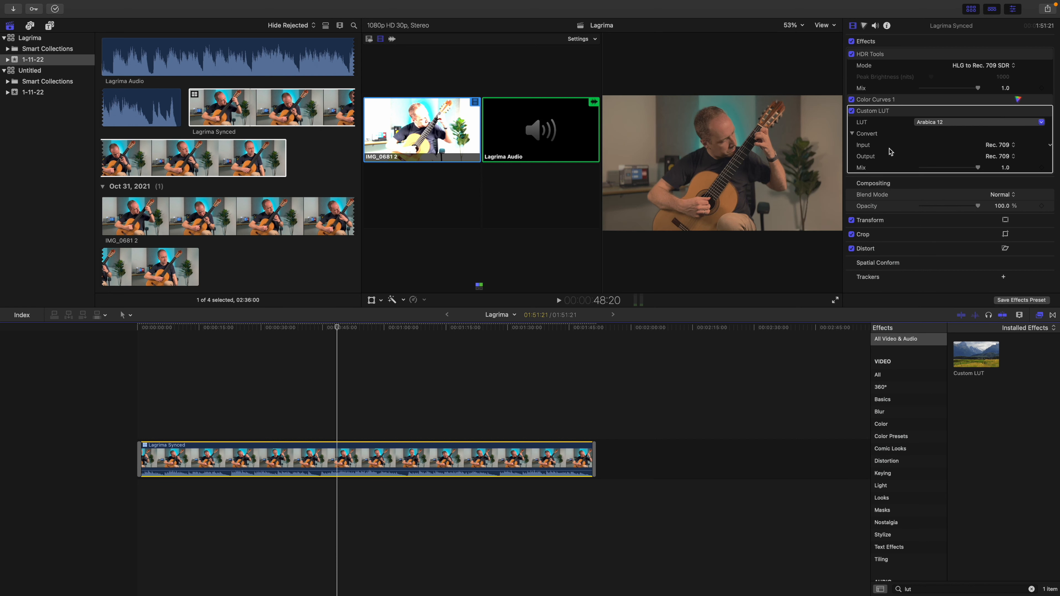
Try the Zeke 39 look from the 35 Free LUTs collection in the Custom LUT effect
{"action": "left_click", "coordinate": [935, 128]}
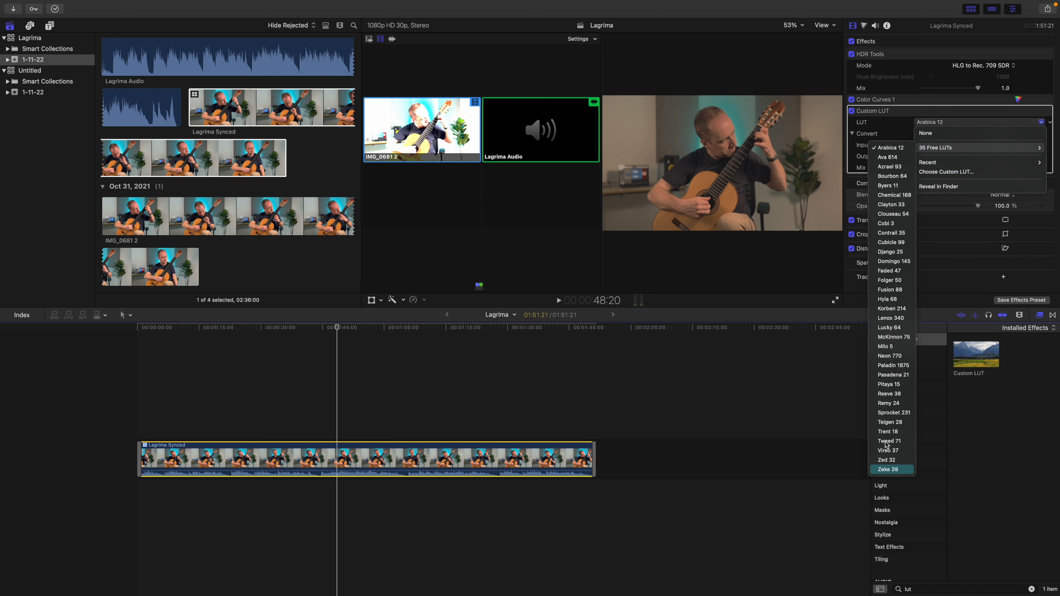
{"action": "left_click", "coordinate": [894, 470]}
Set the Custom LUT effect to McKinnon 75 from the 35 Free LUTs collection and its Mix to 0.7
{"action": "left_click", "coordinate": [937, 123]}
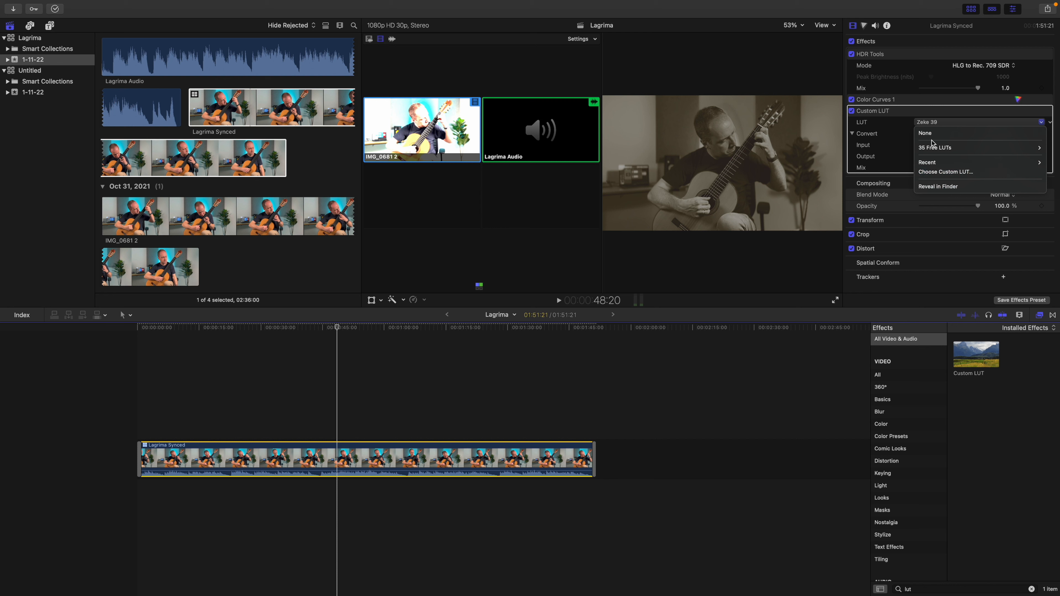
{"action": "mouse_move", "coordinate": [942, 150]}
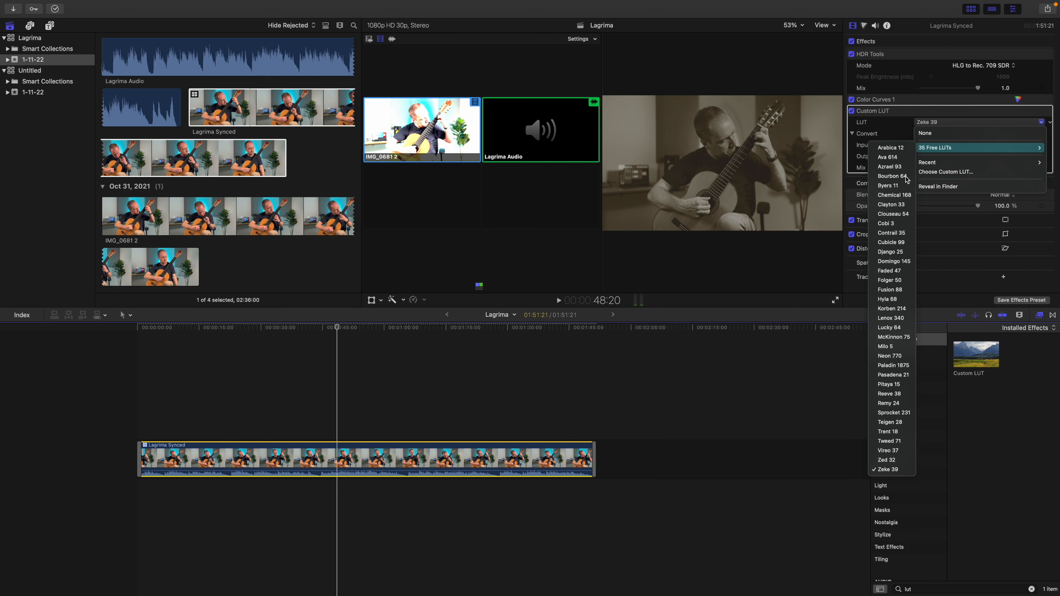
{"action": "left_click", "coordinate": [895, 337]}
{"action": "left_click_drag", "start_coordinate": [979, 170], "coordinate": [881, 171]}
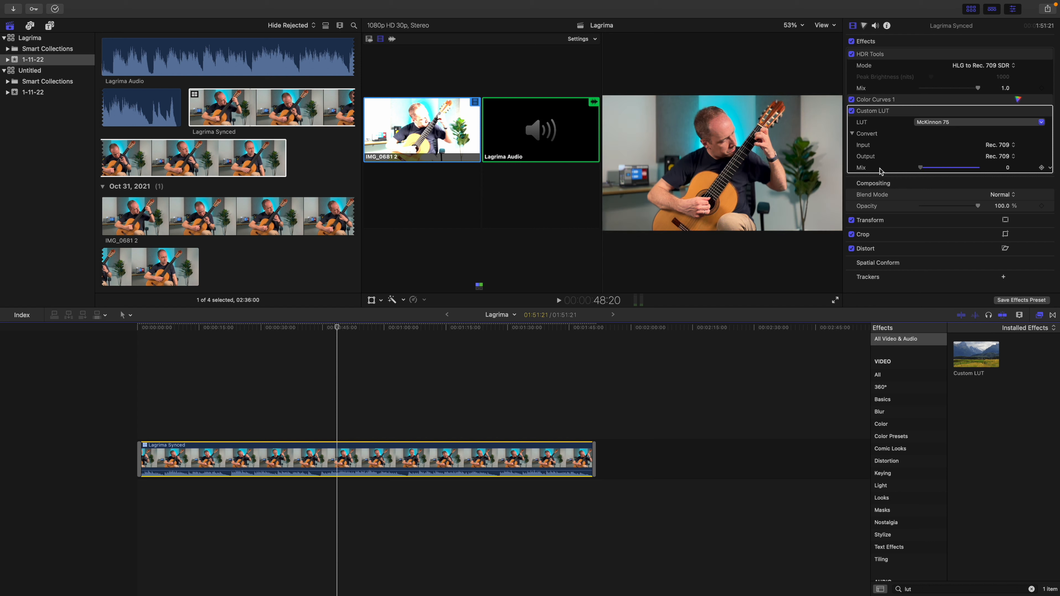
{"action": "left_click_drag", "start_coordinate": [881, 171], "coordinate": [961, 174]}
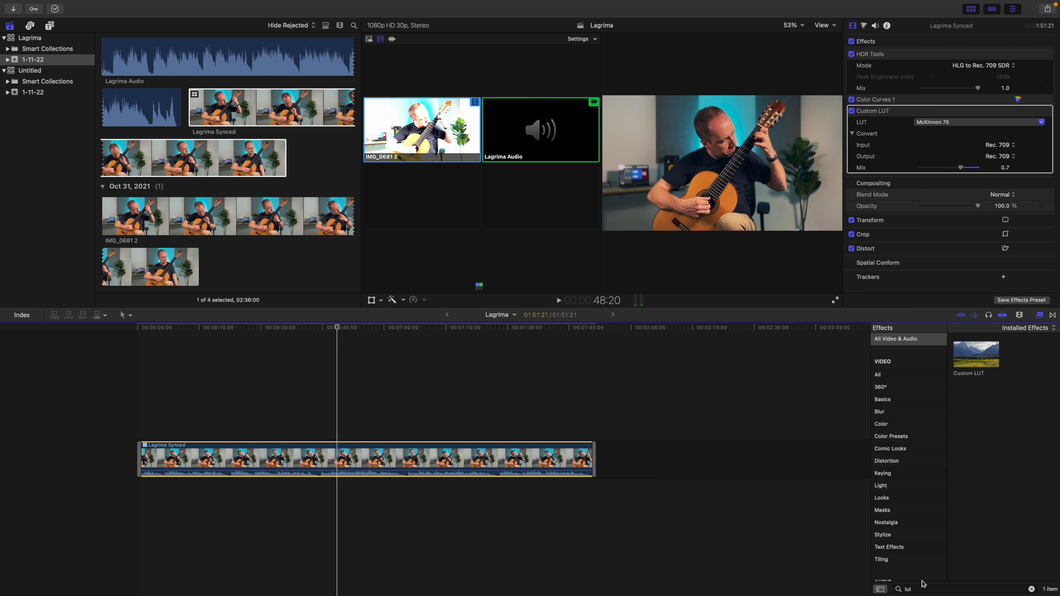
Search the effects for "vignett", apply the Vignette effect to the Lagrima Synced clip and set its Darken value to 0.7
{"action": "double_click", "coordinate": [917, 589]}
{"action": "type", "text": "vignett"}
{"action": "left_click_drag", "start_coordinate": [976, 354], "coordinate": [444, 452]}
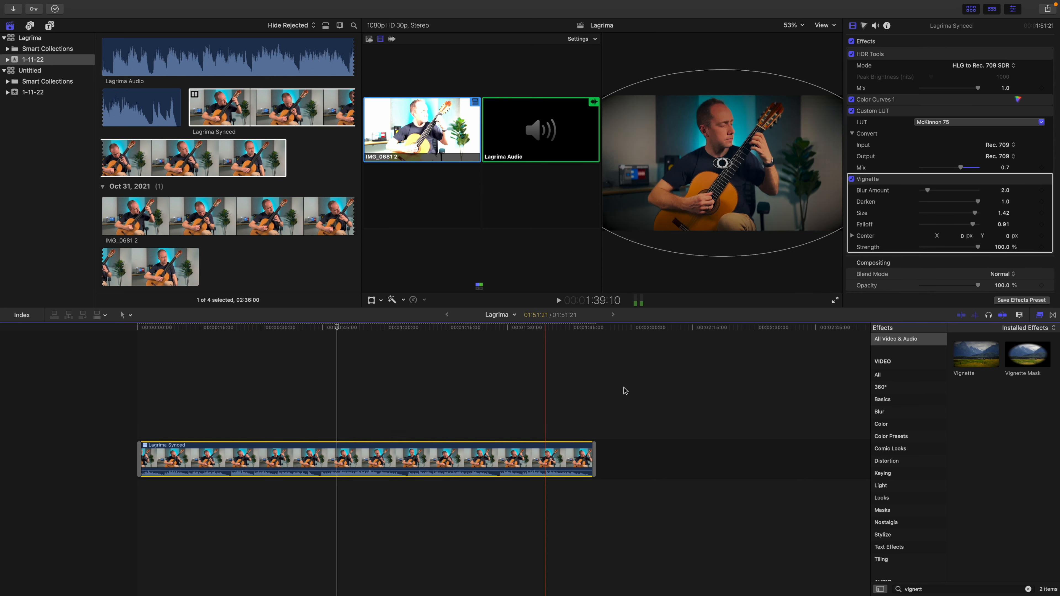
{"action": "left_click_drag", "start_coordinate": [977, 202], "coordinate": [962, 207]}
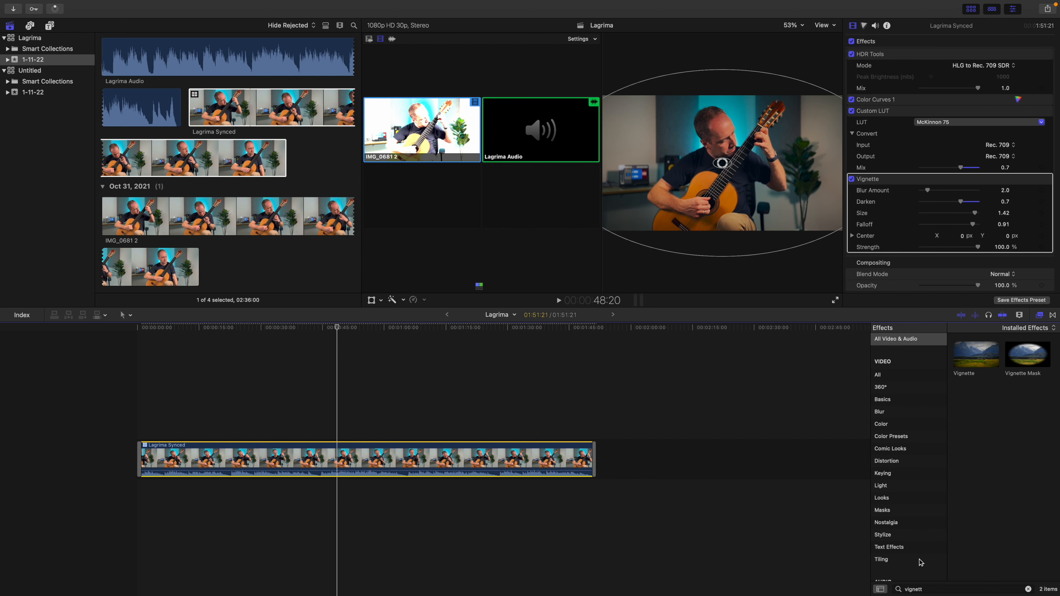
Find the Letterbox effect, apply it to the Lagrima Synced clip and set its Offset to -1.0 and Border Size to 3.15
{"action": "double_click", "coordinate": [919, 588]}
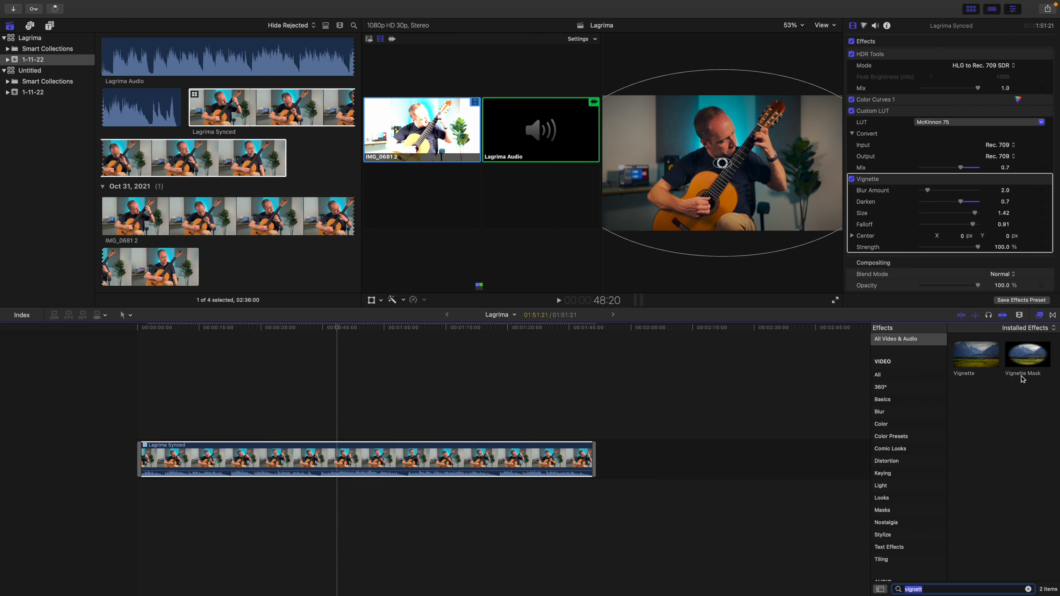
{"action": "type", "text": "lett"}
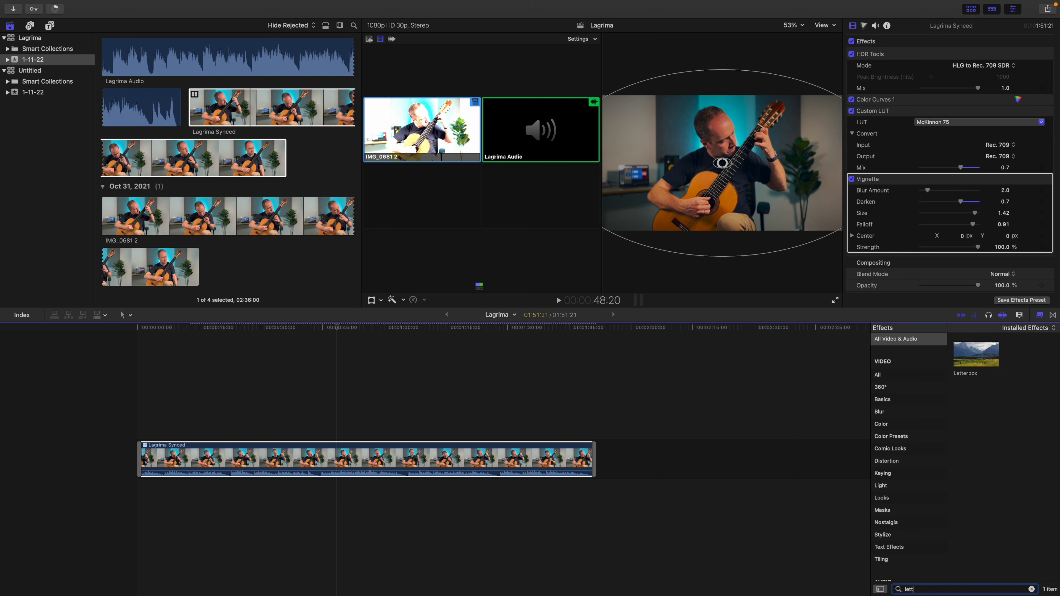
{"action": "left_click_drag", "start_coordinate": [976, 354], "coordinate": [462, 467]}
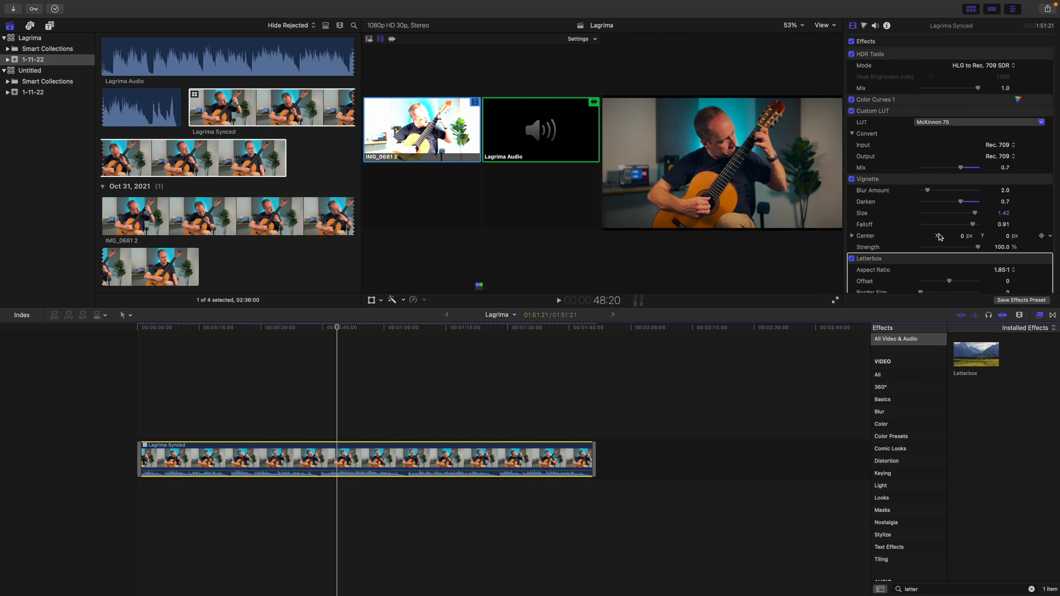
{"action": "scroll", "coordinate": [939, 237], "scroll_direction": "down", "scroll_amount": 5}
{"action": "mouse_move", "coordinate": [921, 190]}
{"action": "left_mouse_down"}
{"action": "mouse_move", "coordinate": [988, 191]}
{"action": "mouse_move", "coordinate": [944, 194]}
{"action": "mouse_move", "coordinate": [942, 179]}
{"action": "mouse_move", "coordinate": [930, 180]}
{"action": "mouse_move", "coordinate": [946, 180]}
{"action": "mouse_move", "coordinate": [915, 179]}
{"action": "left_mouse_up"}
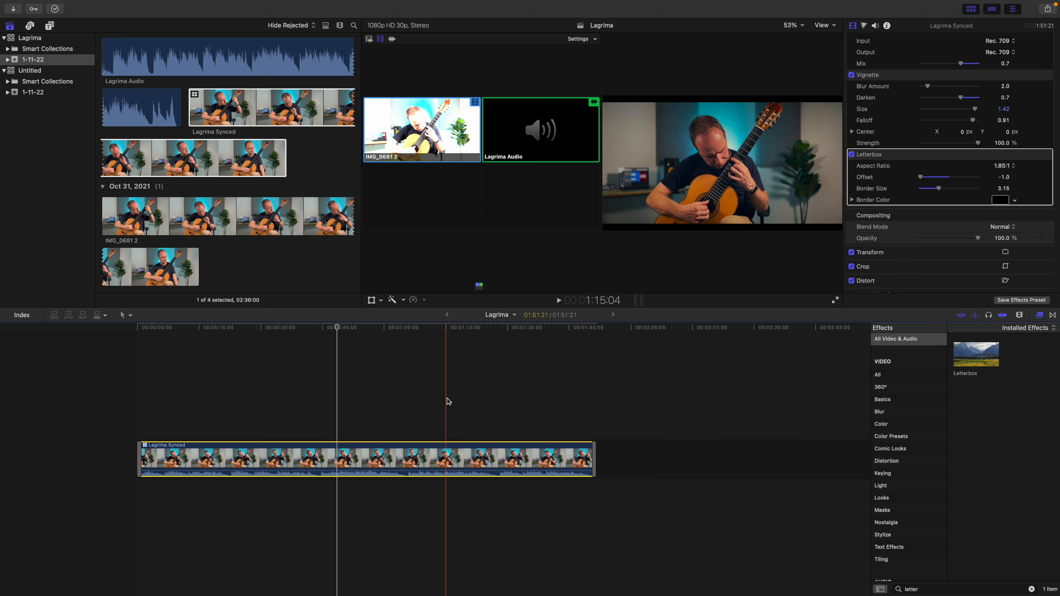
Play back the graded clip from about 1:15 to check the look, and place the playhead at about 1:39:06
{"action": "key", "text": "space"}
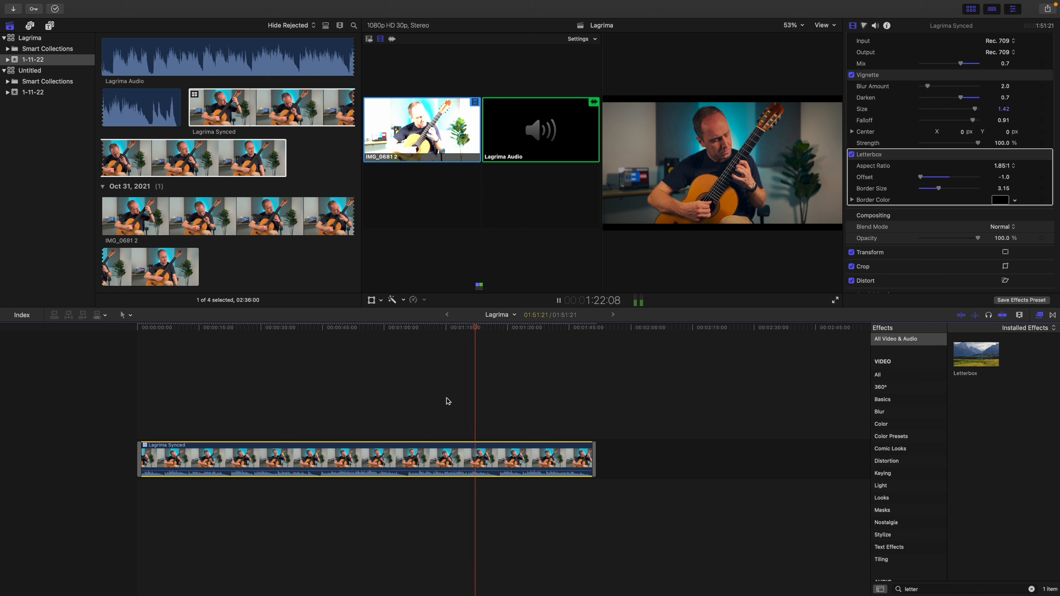
{"action": "key", "text": "space"}
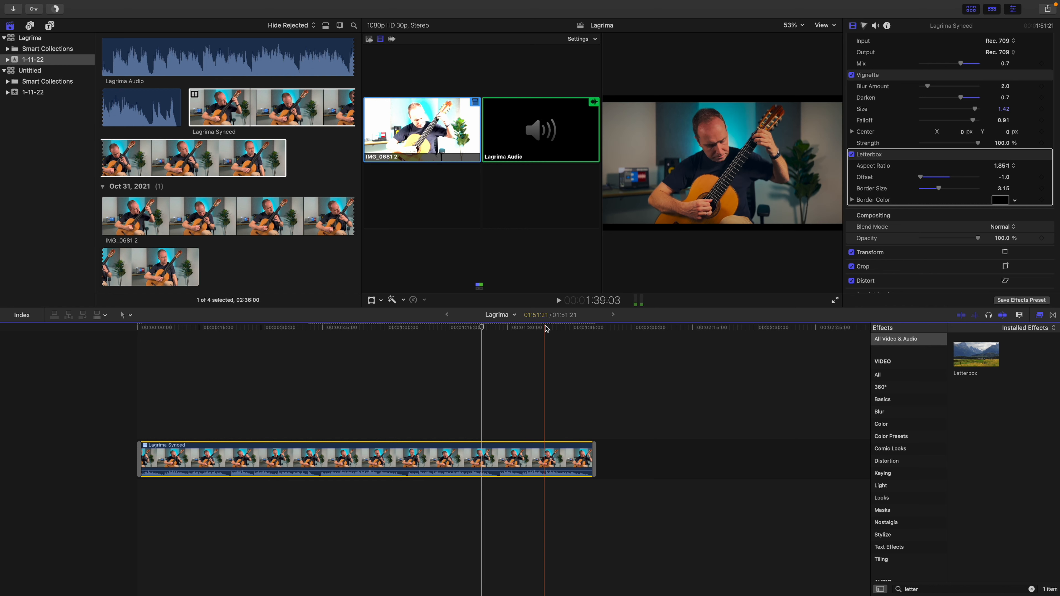
{"action": "left_click", "coordinate": [545, 328]}
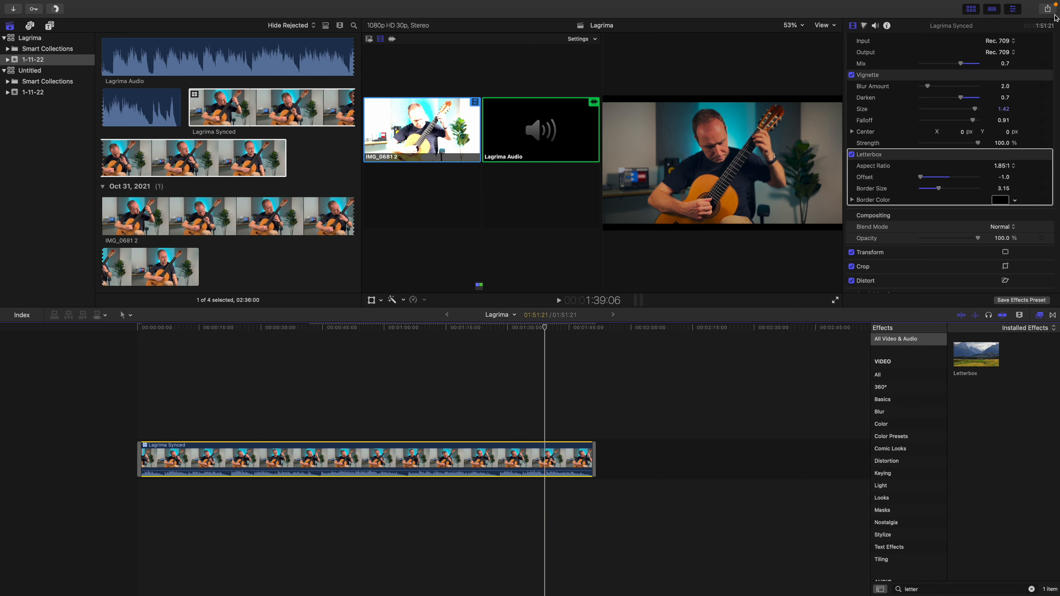
Export the project with the Apple Devices 4K preset, titled "Lagrima 4K", and save it to the Desktop
{"action": "left_click", "coordinate": [1047, 8]}
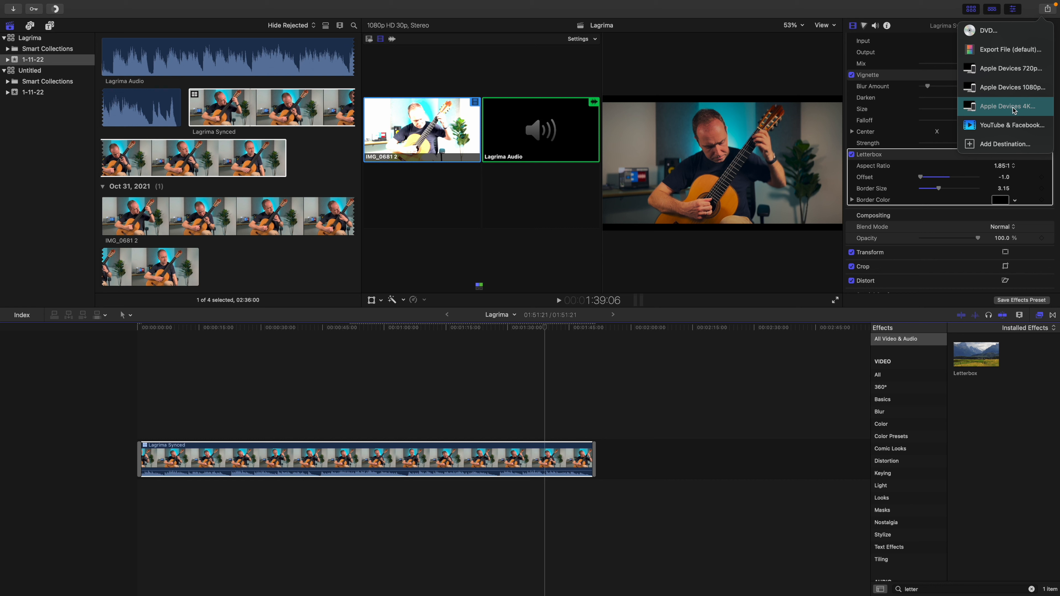
{"action": "left_click", "coordinate": [1014, 110]}
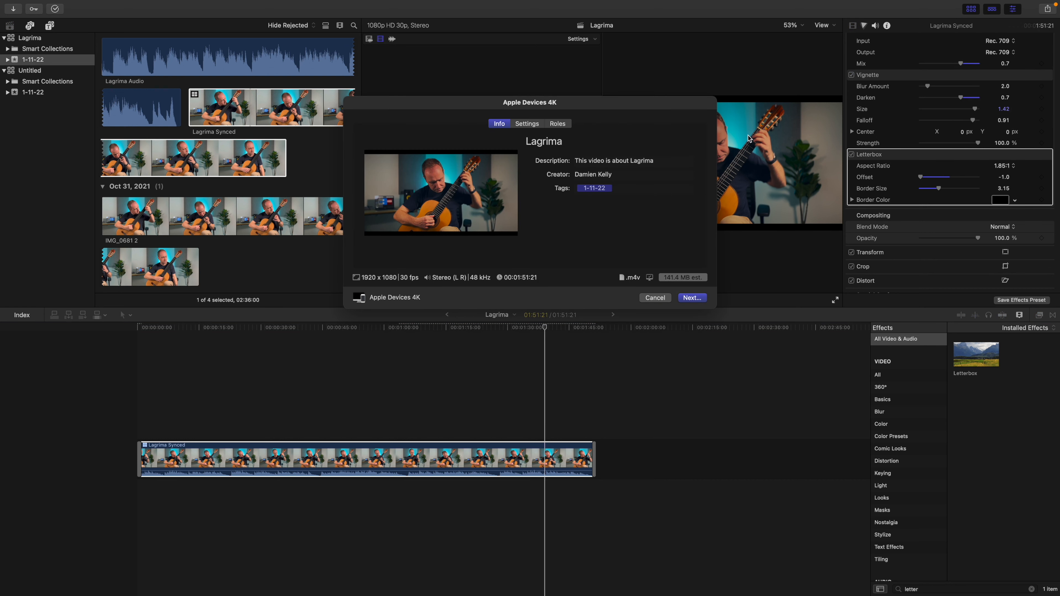
{"action": "left_click", "coordinate": [589, 142]}
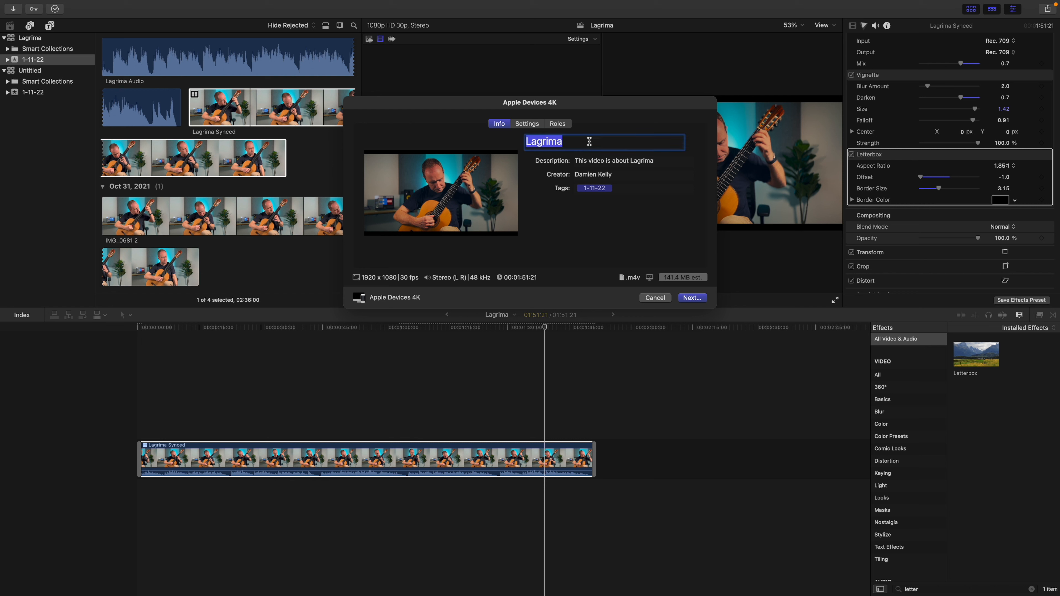
{"action": "key", "text": "Left"}
{"action": "left_click", "coordinate": [699, 298]}
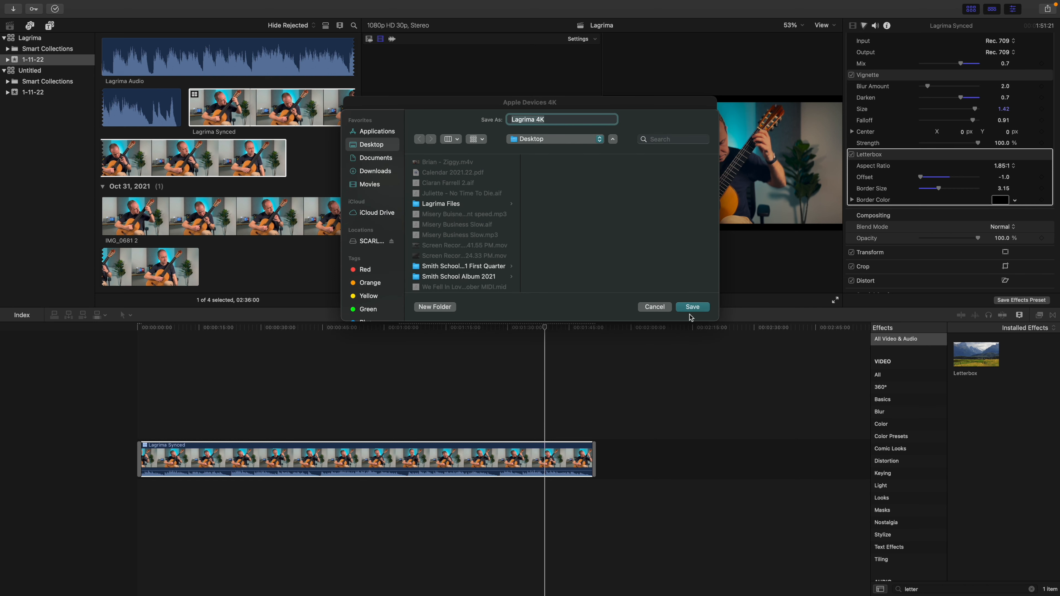
{"action": "left_click", "coordinate": [688, 308]}
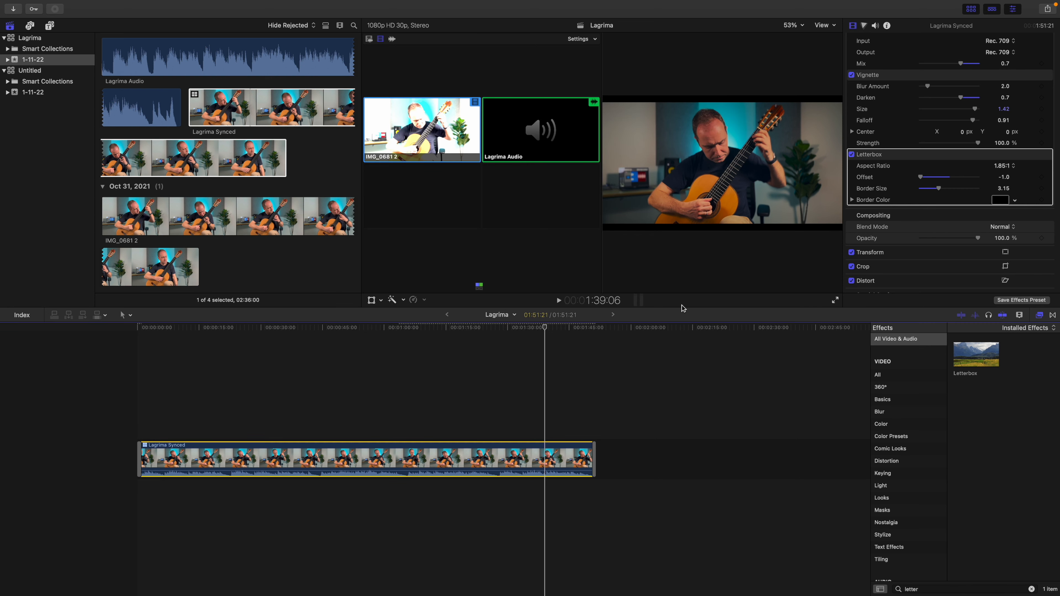